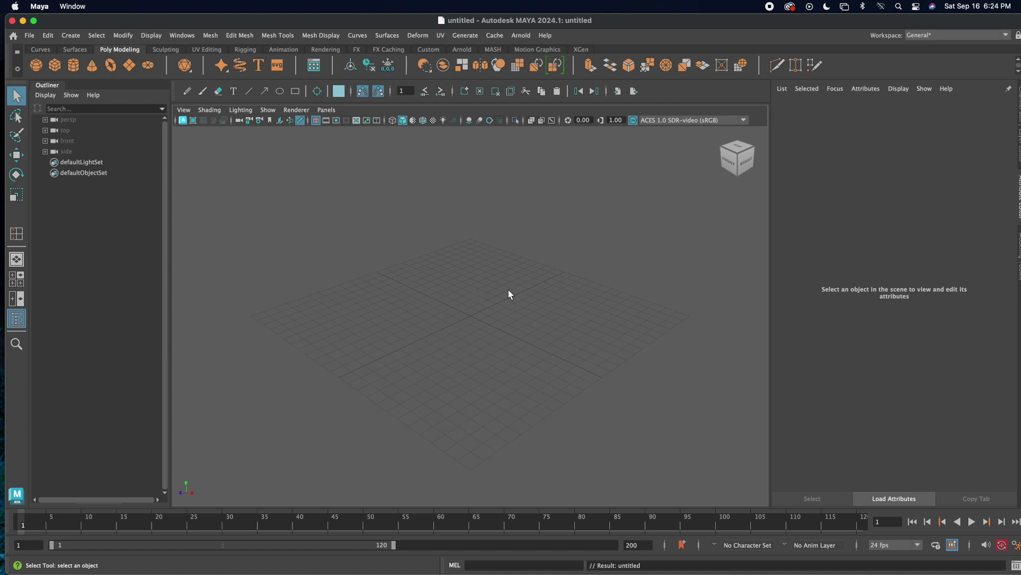
- Switch to the four-view layout and load top bidet.jpg as an image plane in the top view
key("space")
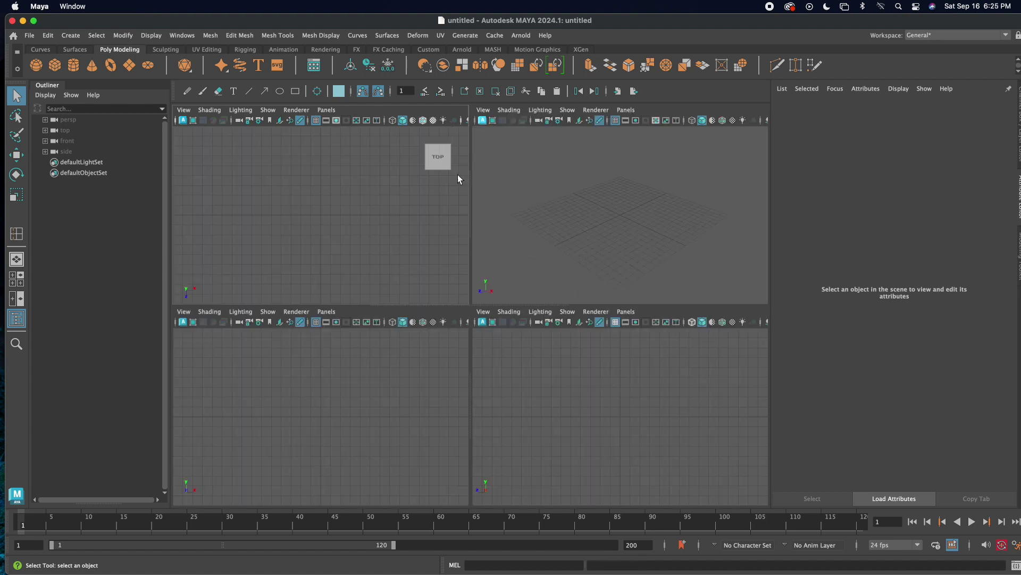
mouse_move(726, 373)
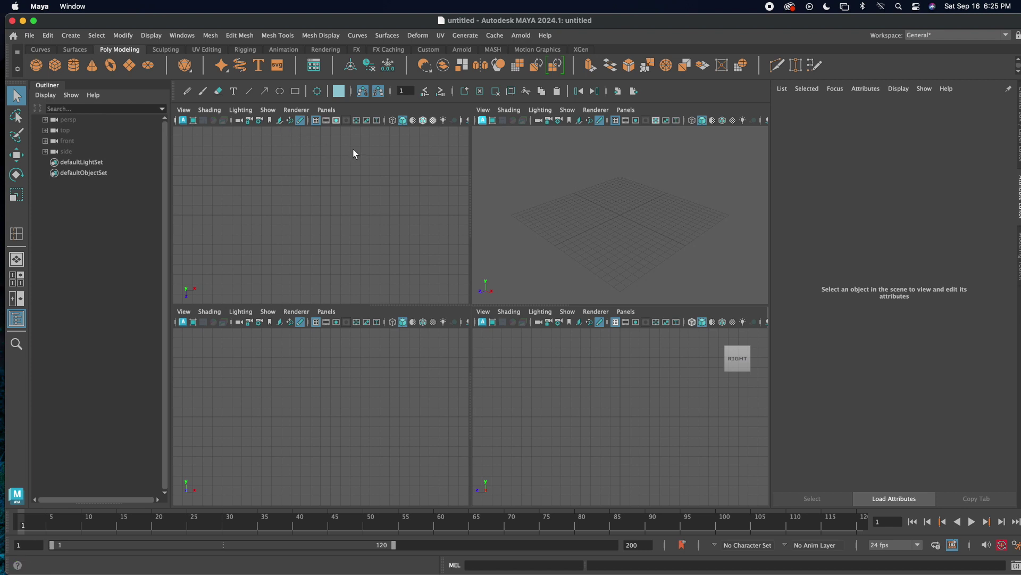
left_click(280, 123)
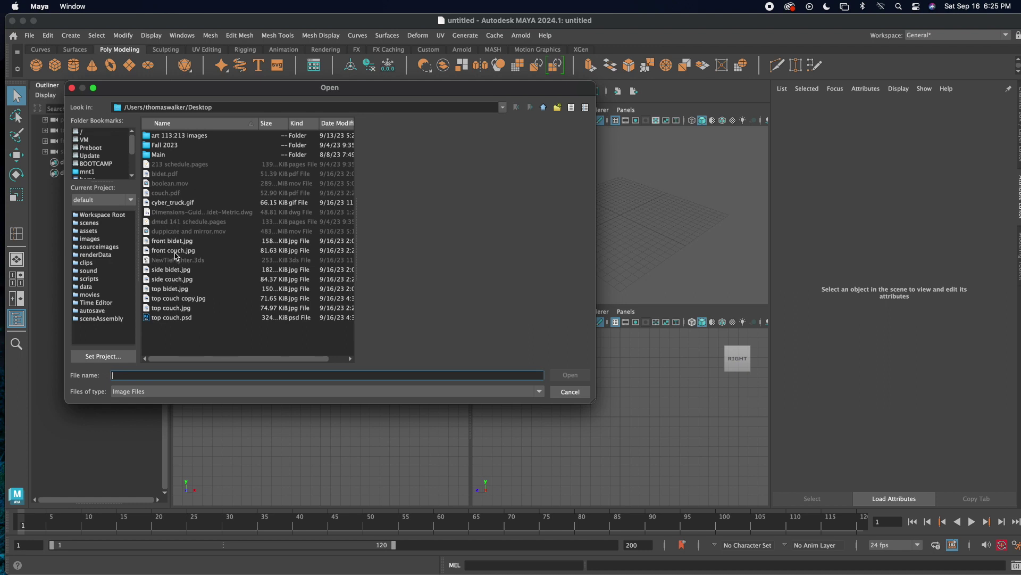
left_click(175, 289)
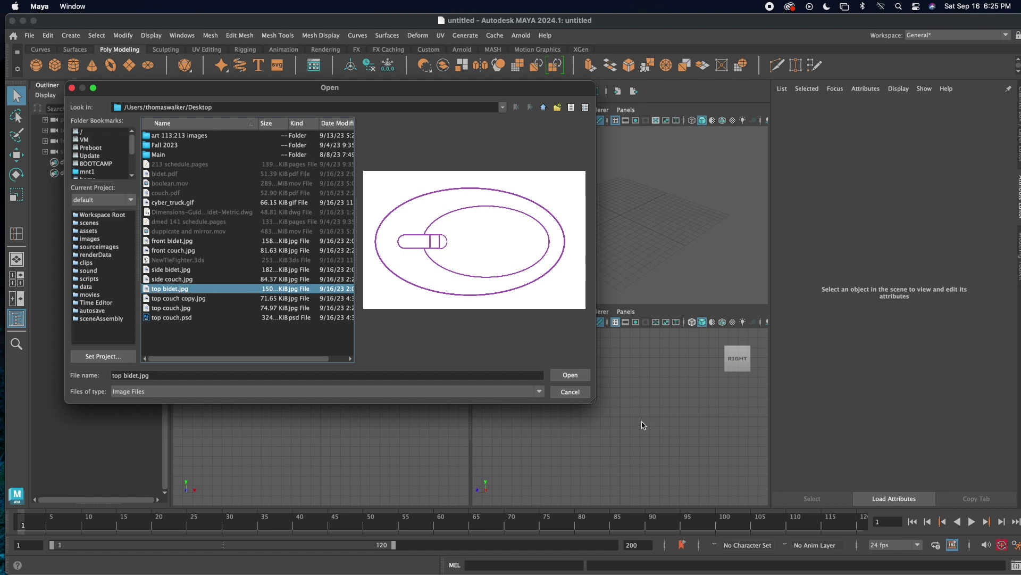
left_click(571, 376)
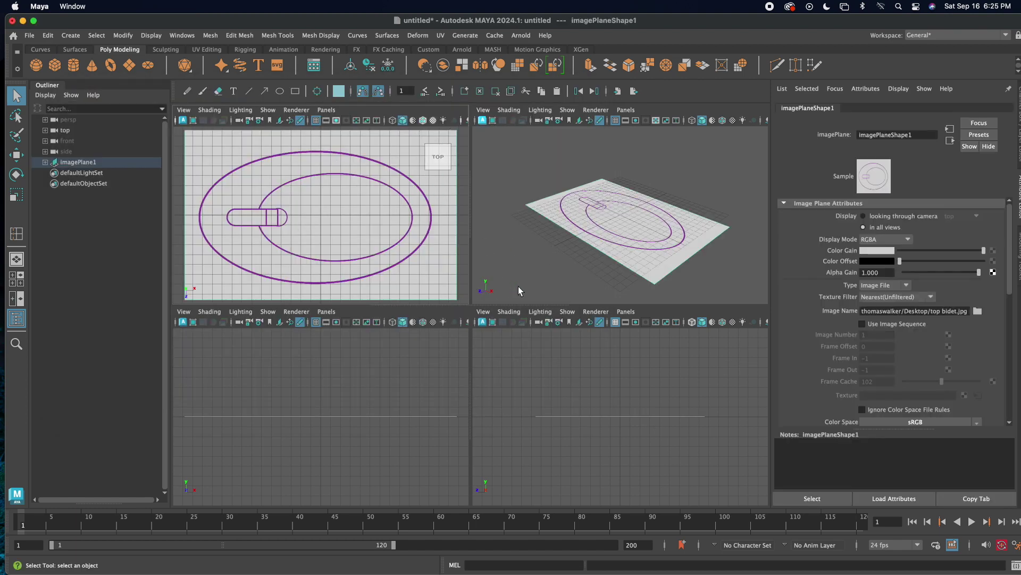
scroll(384, 189, "down", 3)
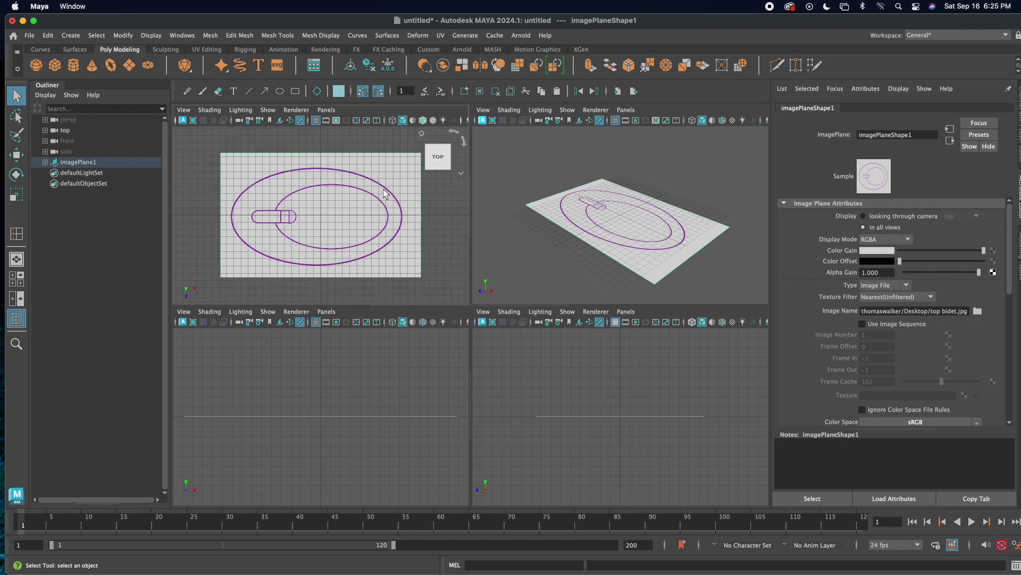
- Load front bidet.jpg as an image plane in the front view
left_click(290, 347)
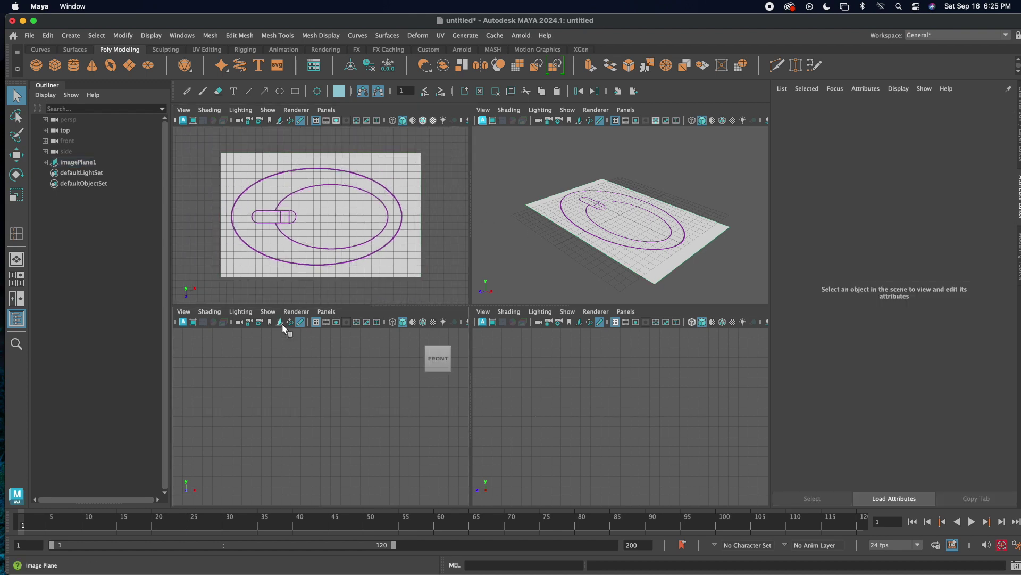
left_click(277, 321)
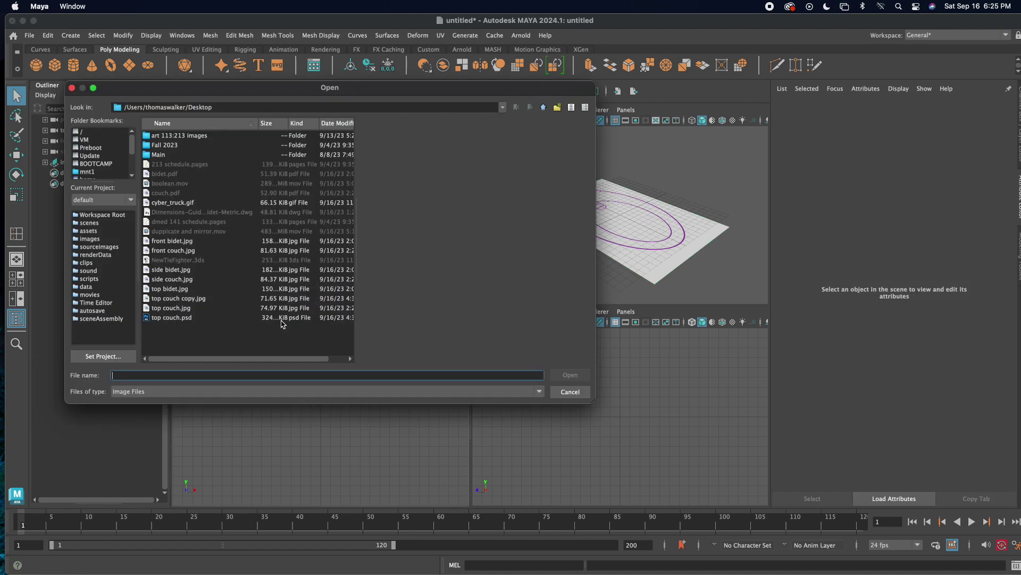
left_click(189, 241)
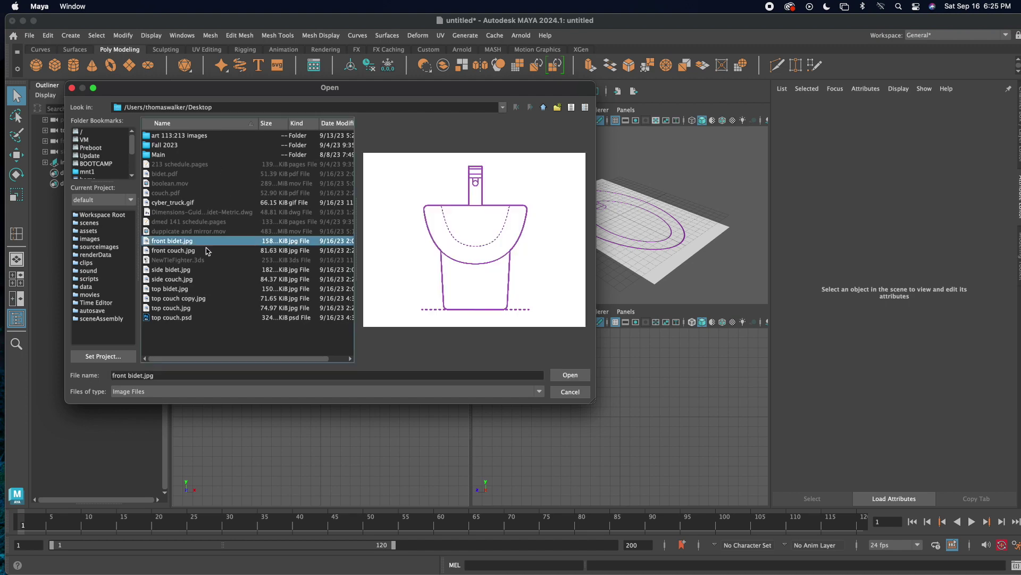
left_click(569, 375)
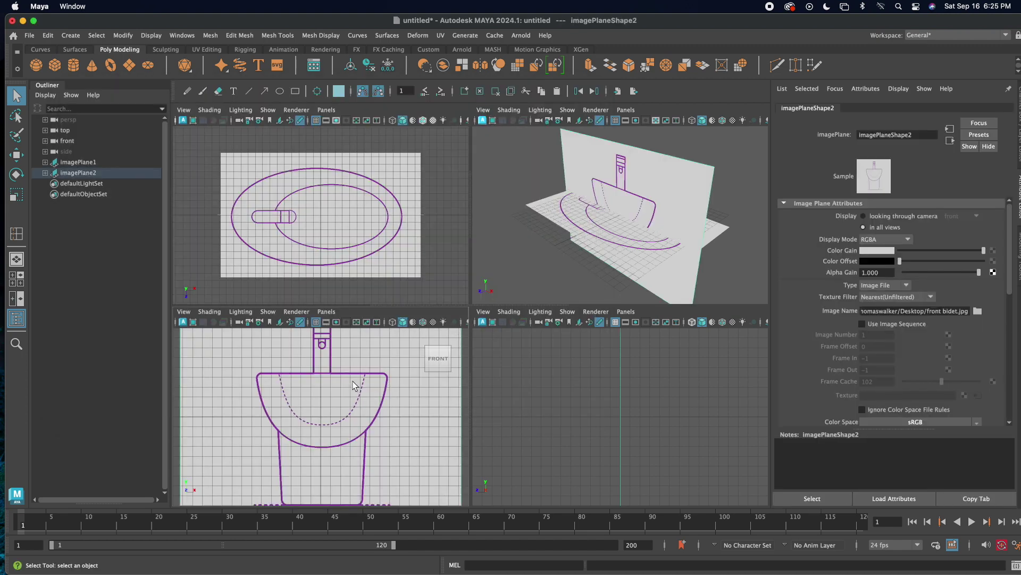
scroll(352, 379, "down", 3)
- Load side bidet.jpg as an image plane in the side view
left_click(633, 403)
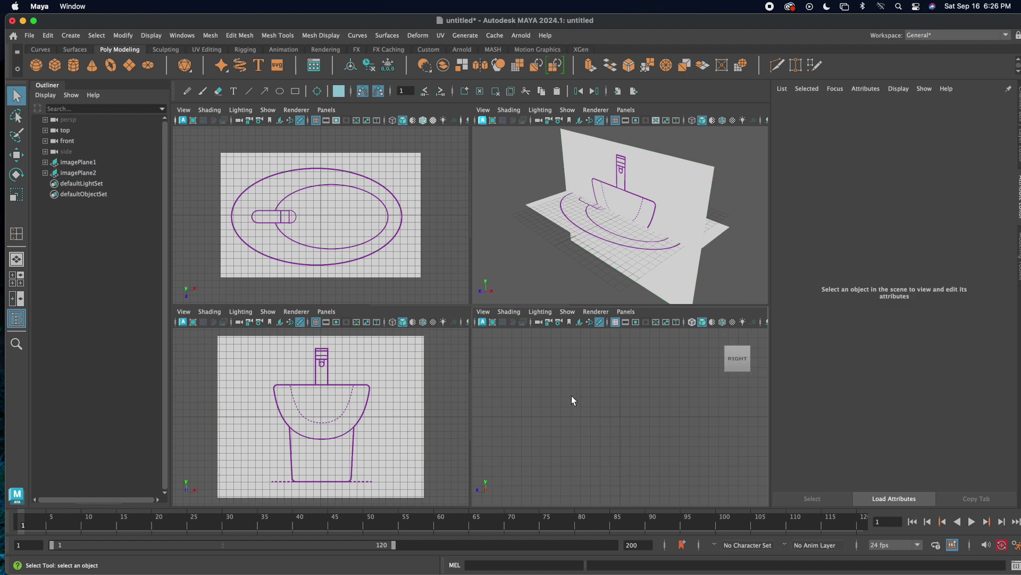
left_click(579, 321)
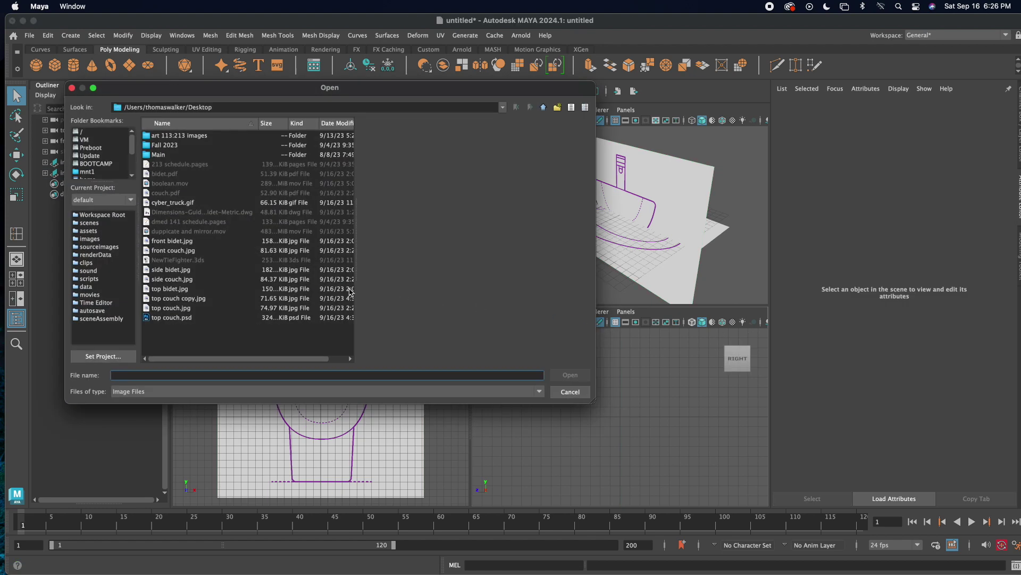
left_click(182, 270)
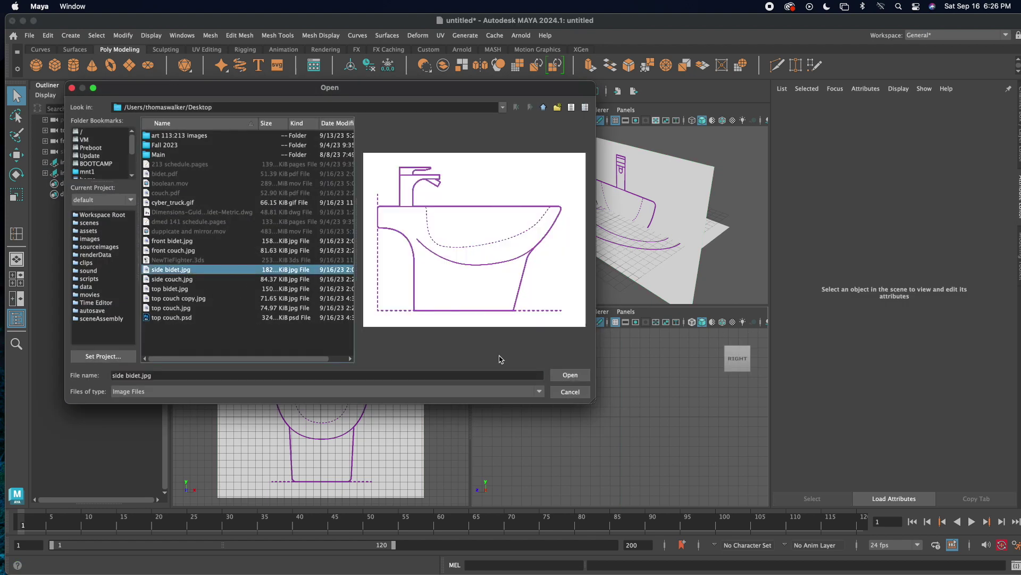
left_click(570, 375)
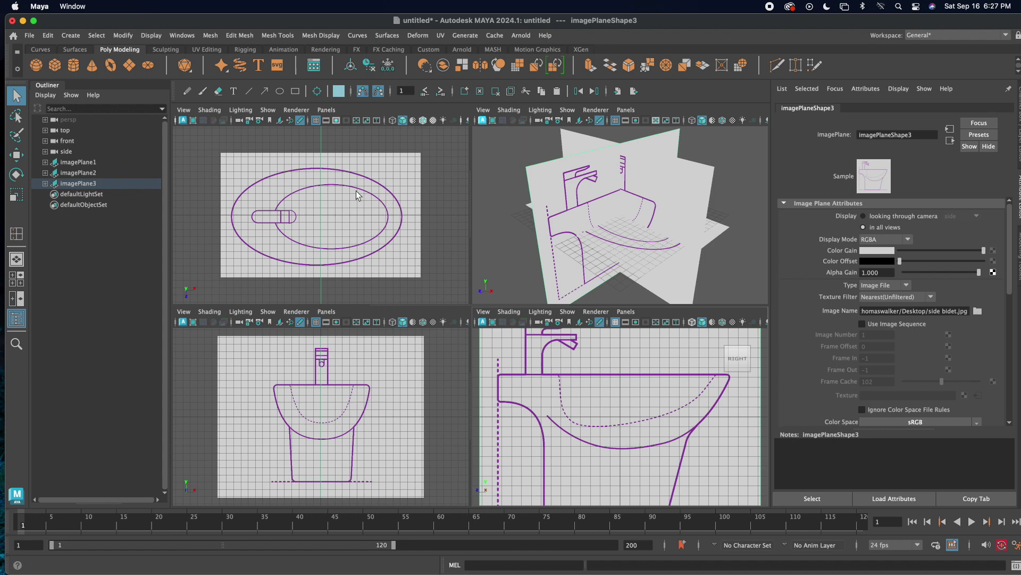
- Rotate the top bidet image plane to a Rotate Y value of -90, showing its channel values for exact entry
left_click(404, 200)
left_click(385, 343)
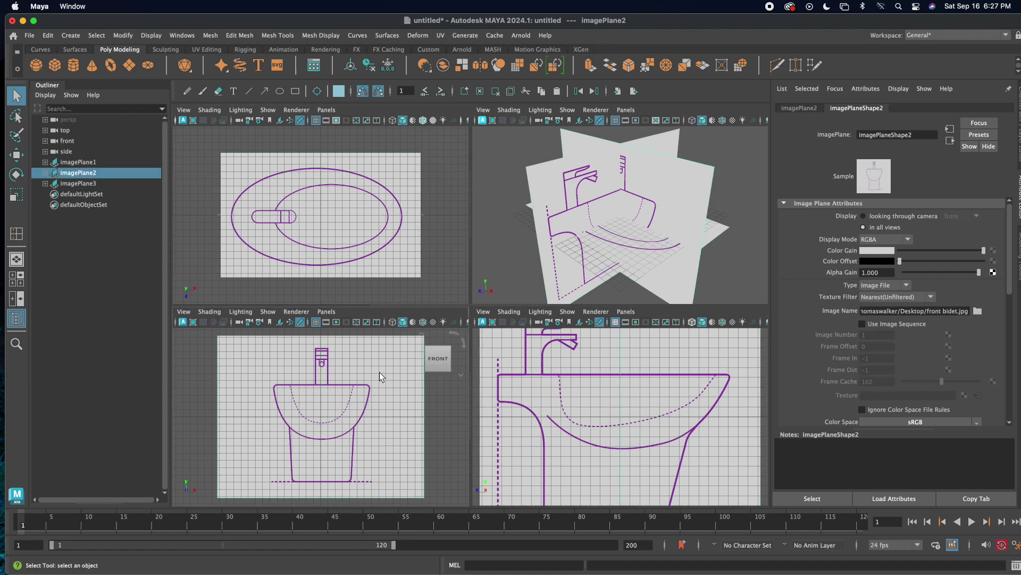
left_click(299, 195)
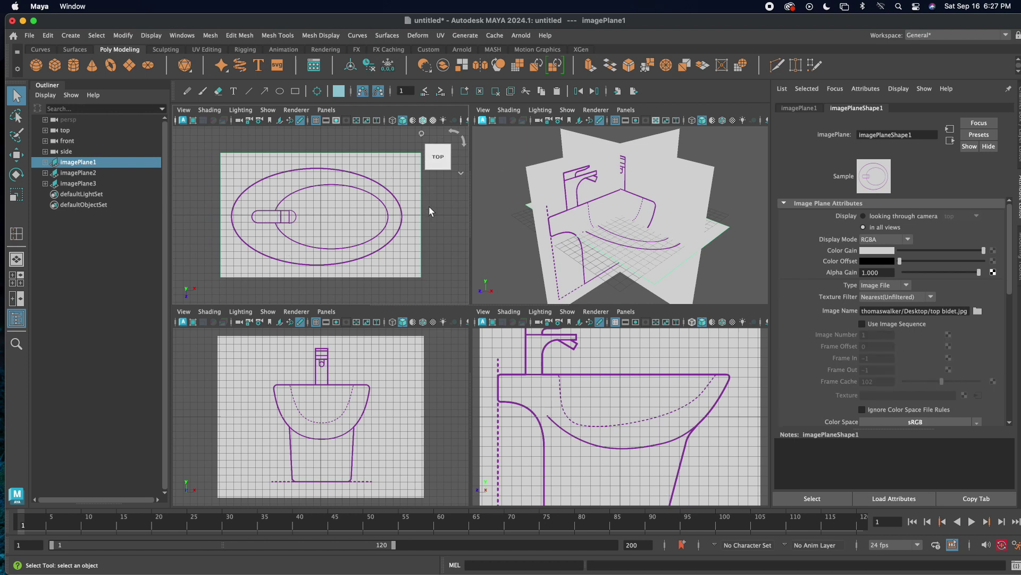
key("e")
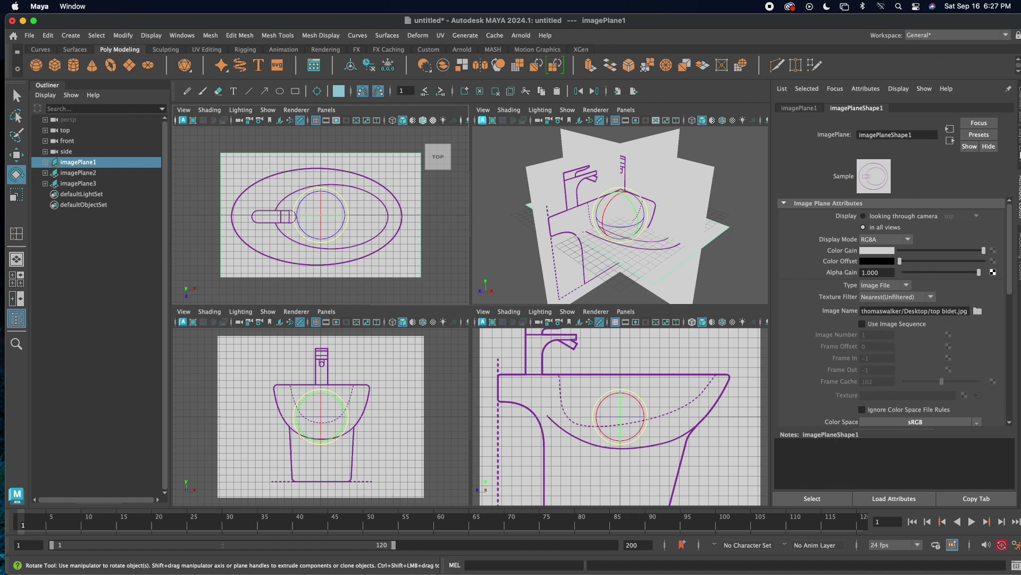
key("ctrl+a")
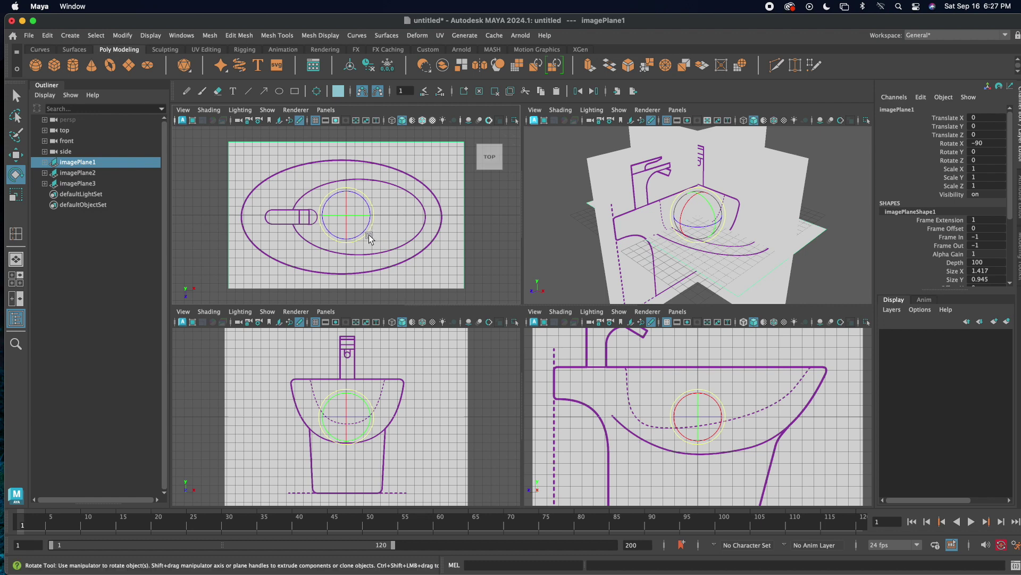
left_click_drag(371, 239, 359, 247)
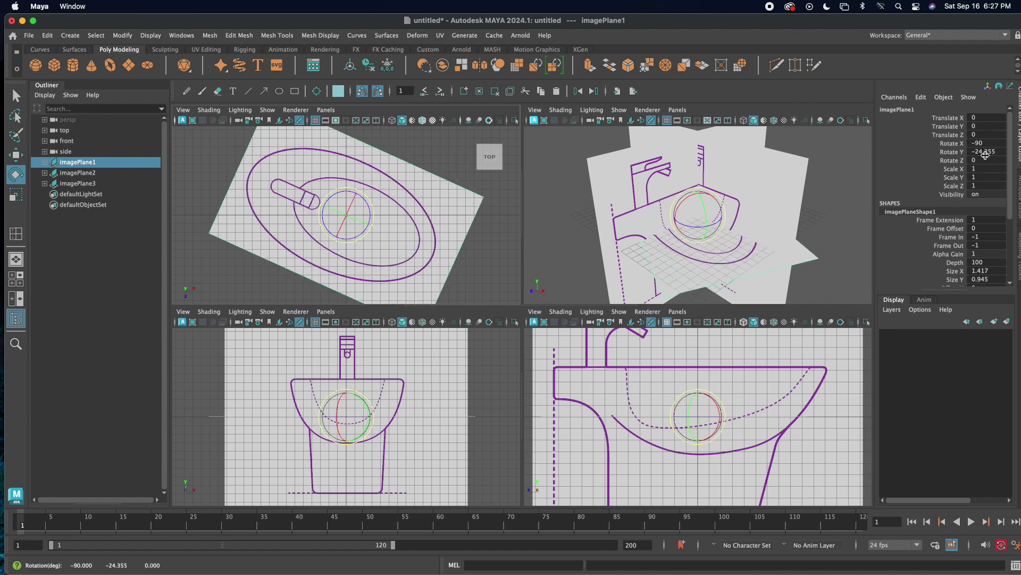
double_click(1001, 151)
type("-90")
left_click(988, 160)
left_click(990, 152)
type("-90")
key("Return")
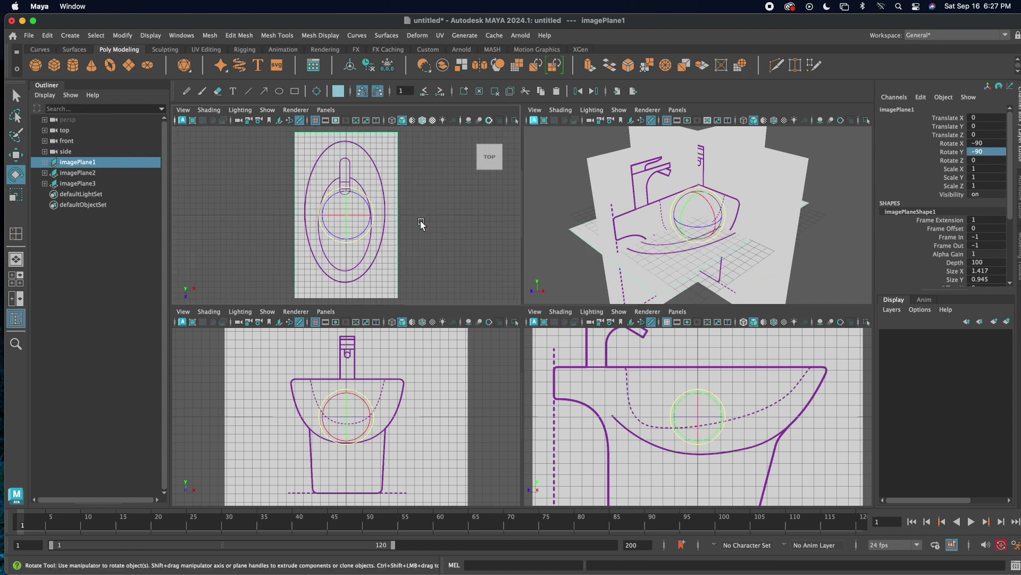
- Move the side bidet image plane away from the origin to a Translate X value of -20
key("w")
left_click(402, 294)
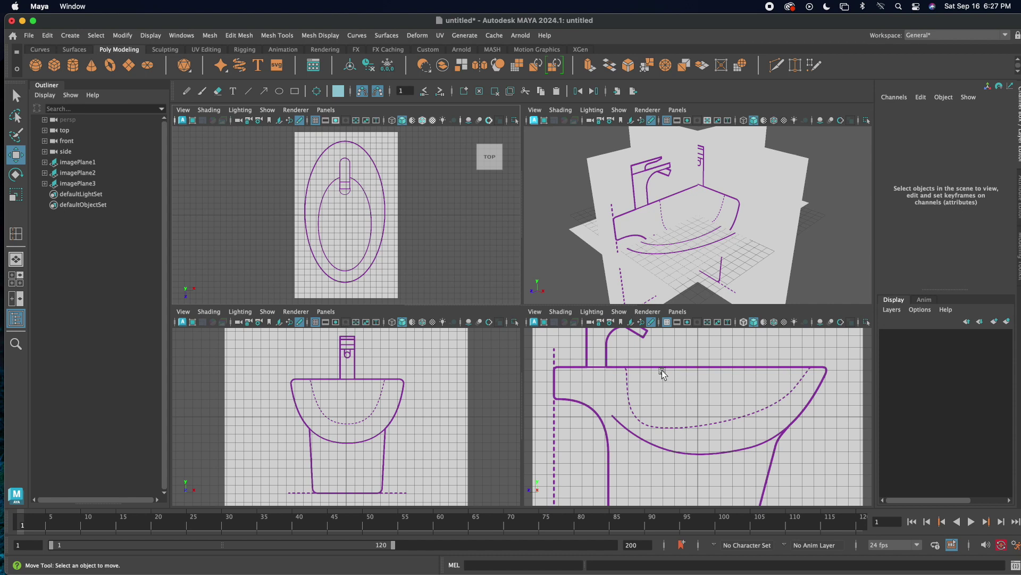
scroll(658, 369, "down", 2)
left_click(226, 405)
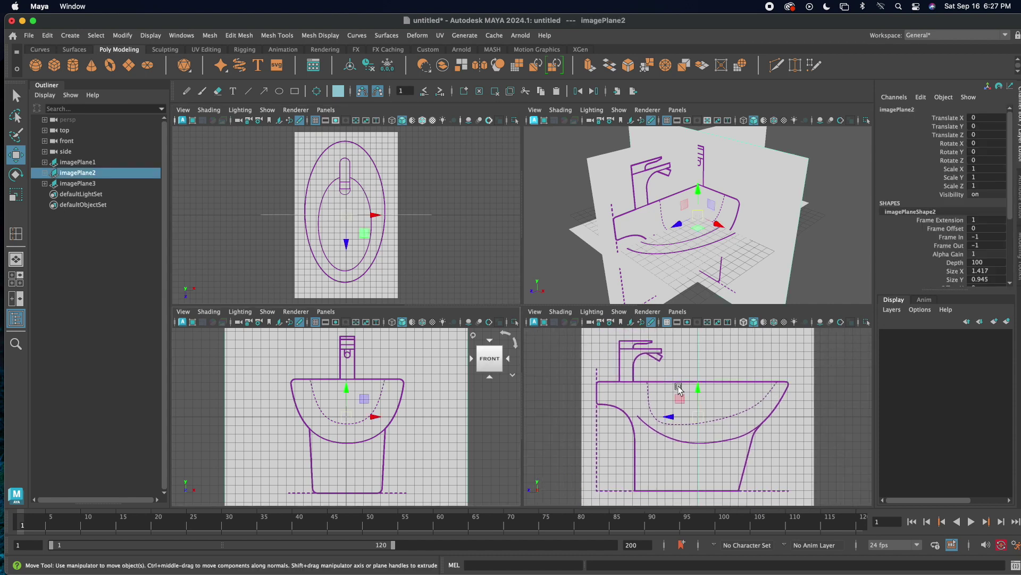
scroll(701, 386, "down", 2)
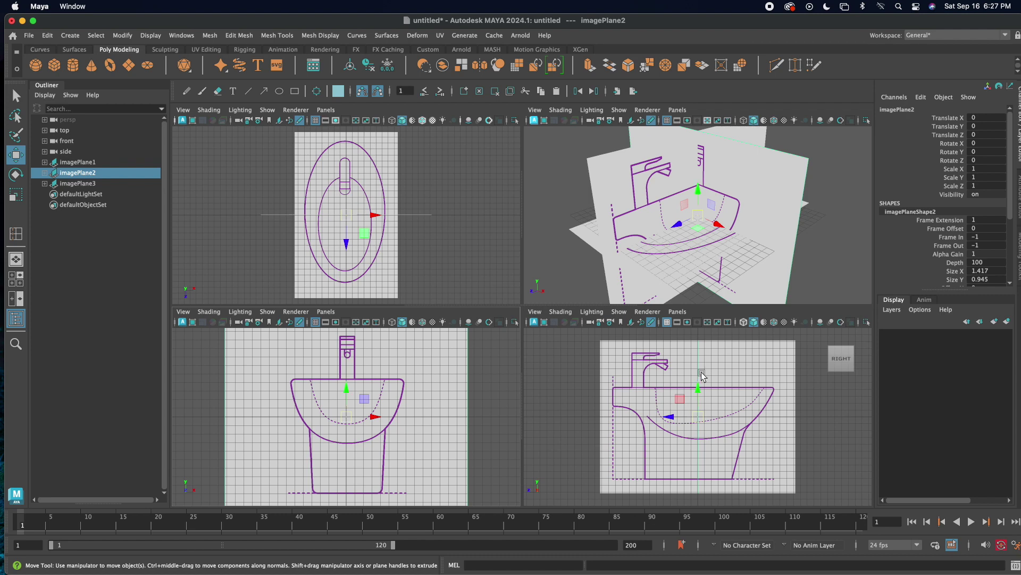
left_click(659, 190)
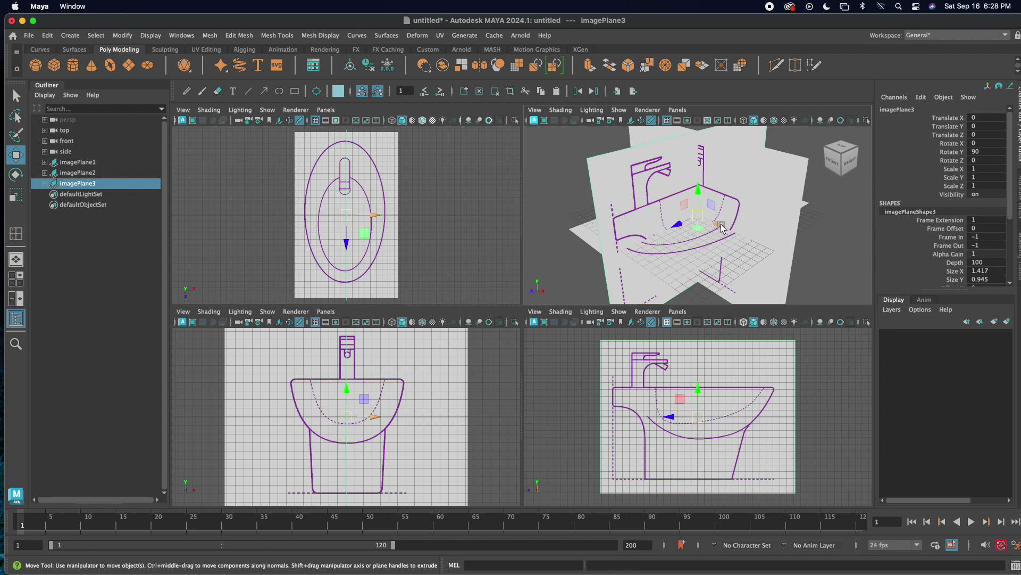
left_click_drag(718, 226, 663, 197)
double_click(984, 118)
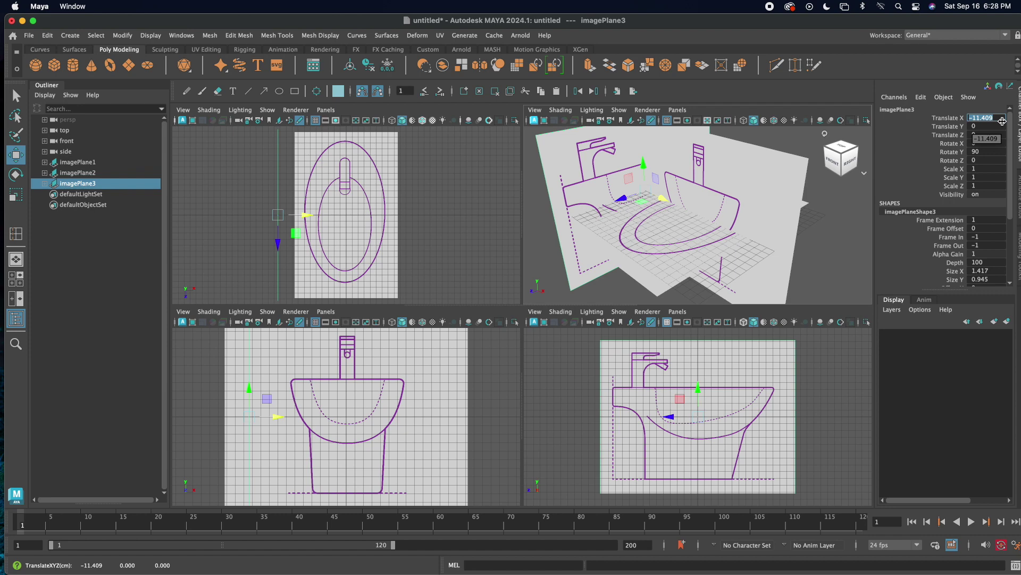
type("-20")
key("Return")
- Move the front bidet image plane back to a Translate Z value of -20
left_click(745, 201)
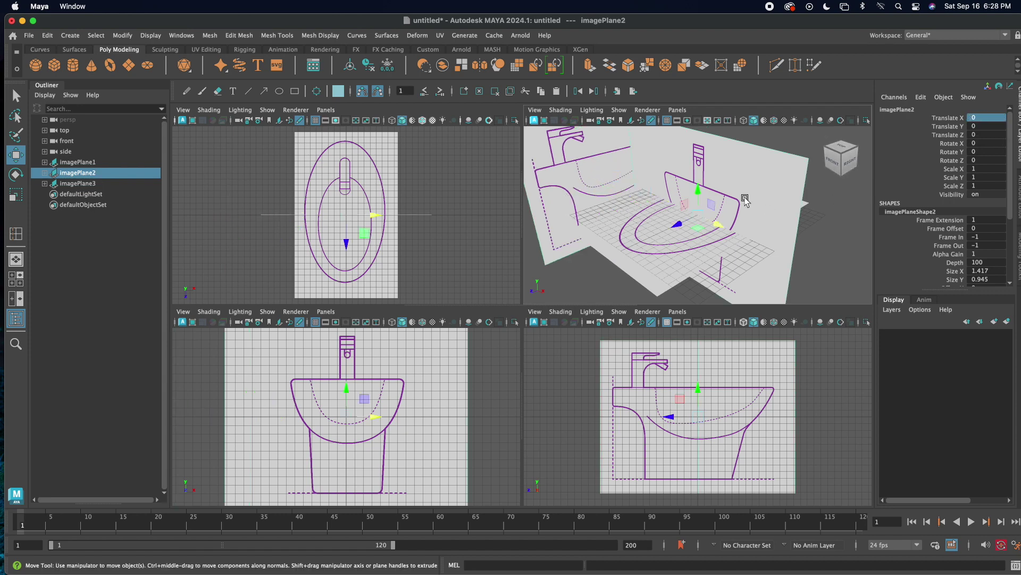
left_click_drag(684, 224, 697, 217)
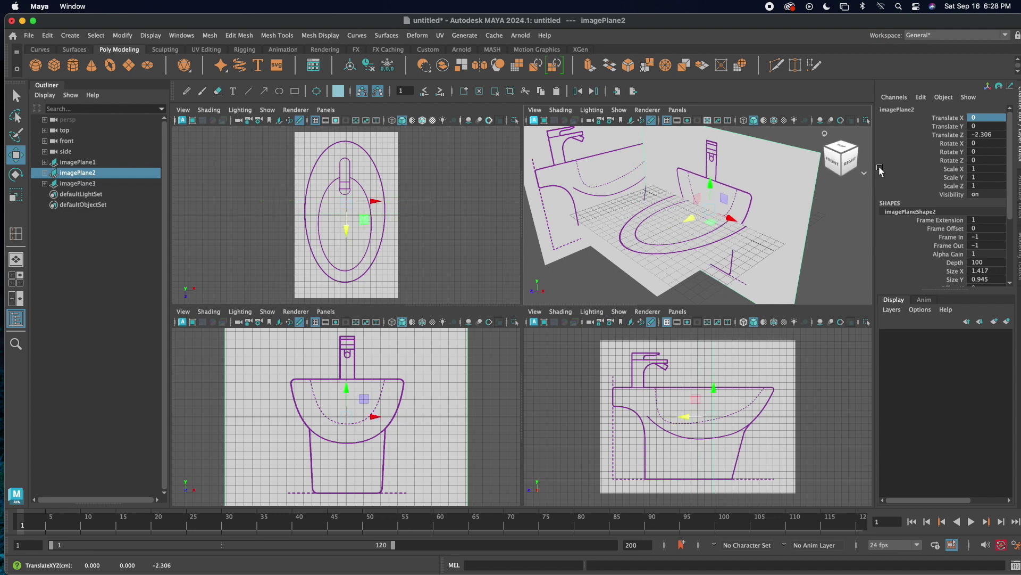
double_click(997, 134)
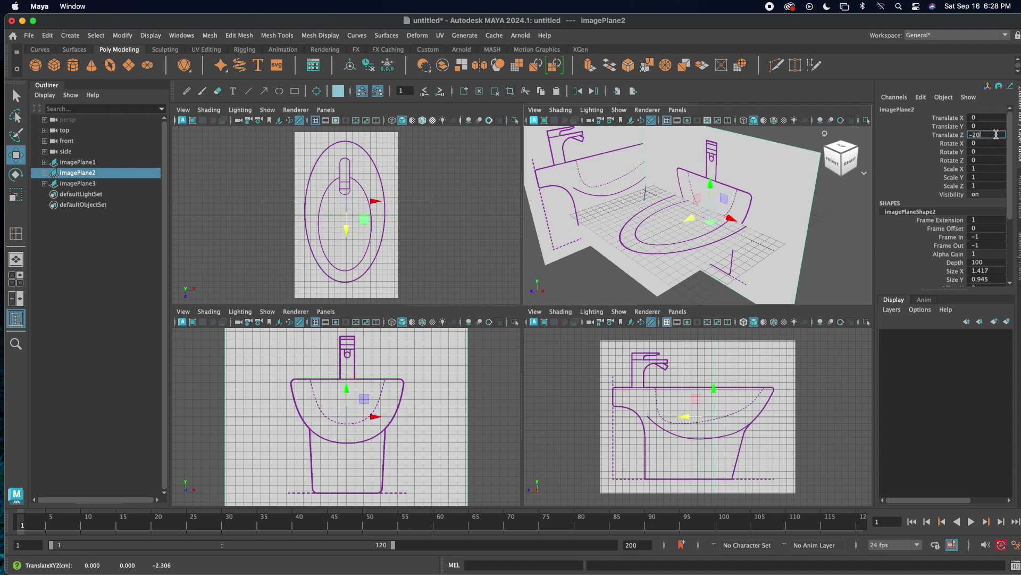
key("Return")
- Lower the top bidet image plane to a Translate Y value of -20
left_click(691, 237)
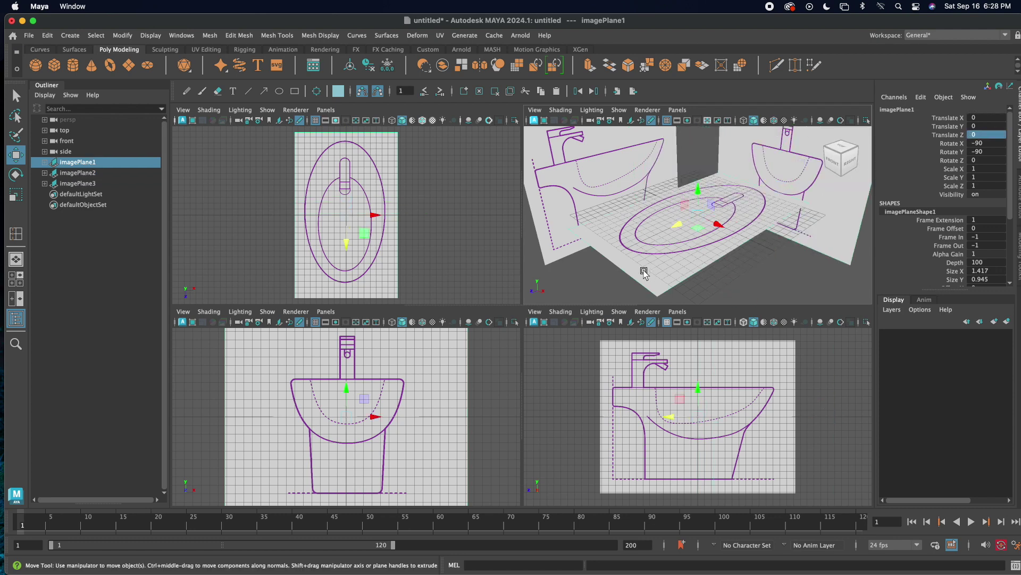
left_click_drag(699, 190, 699, 202)
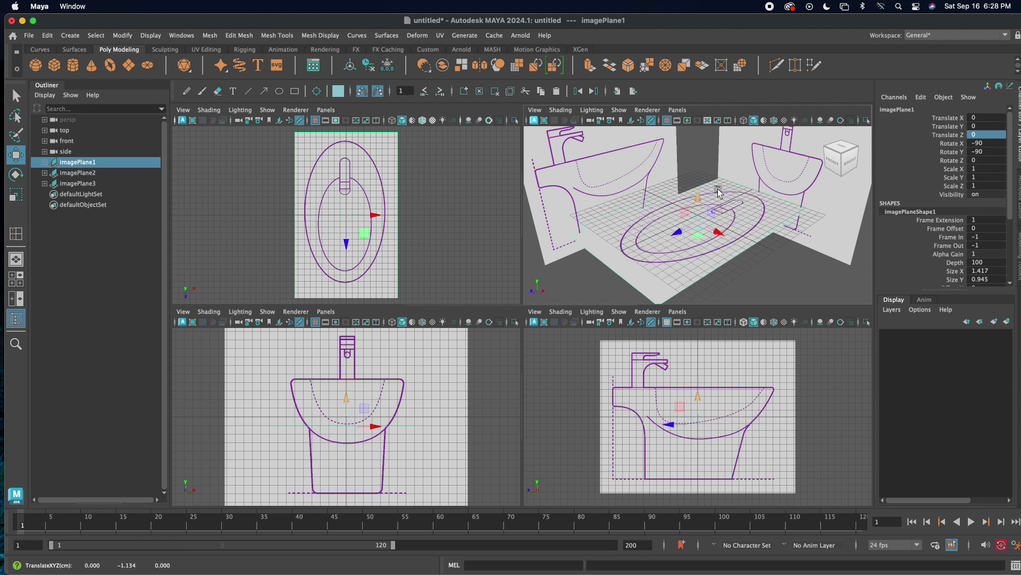
left_click(990, 126)
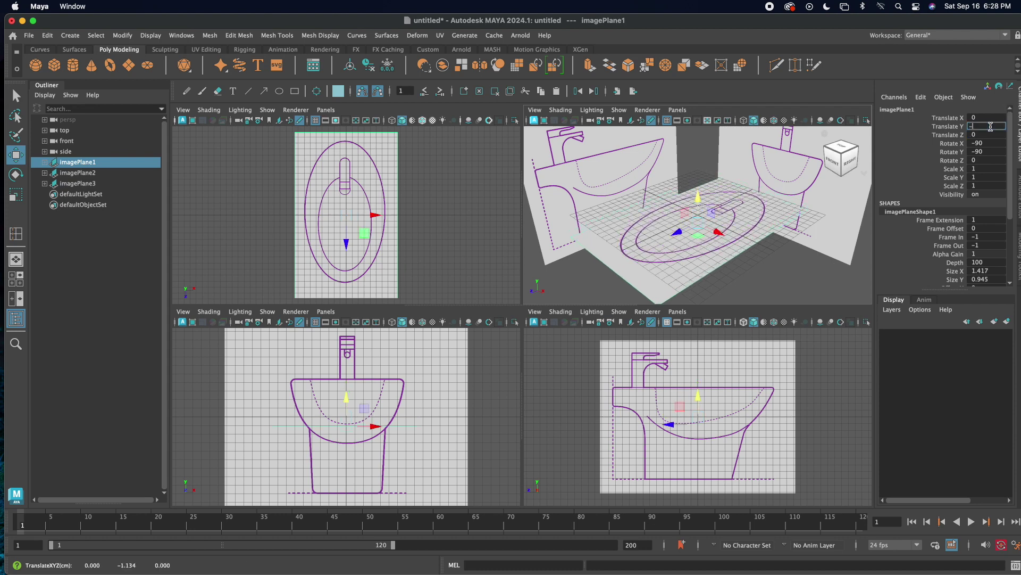
type("-20")
key("Return")
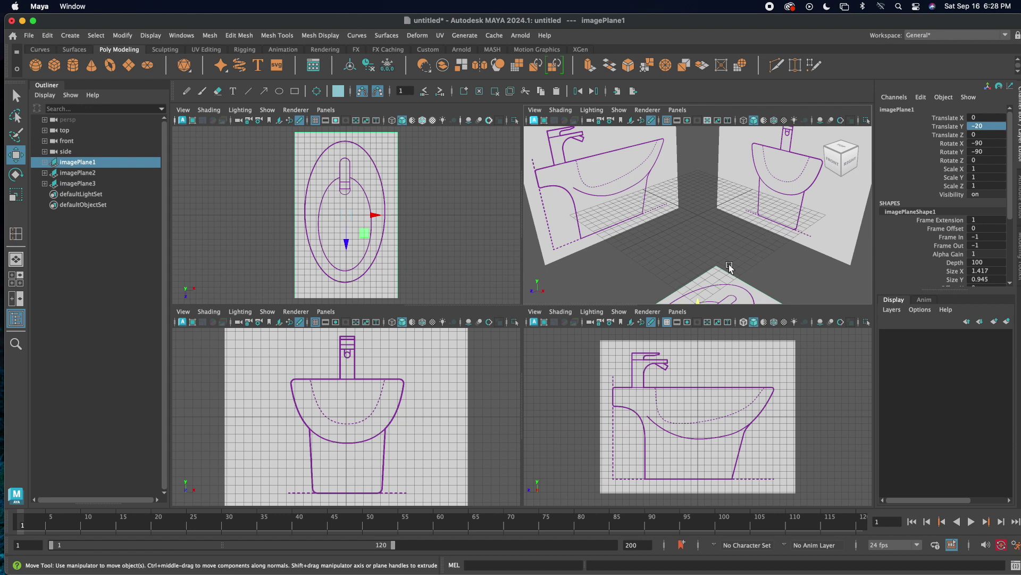
- Inspect the arrangement of the bidet image planes in the enlarged perspective view
key("space")
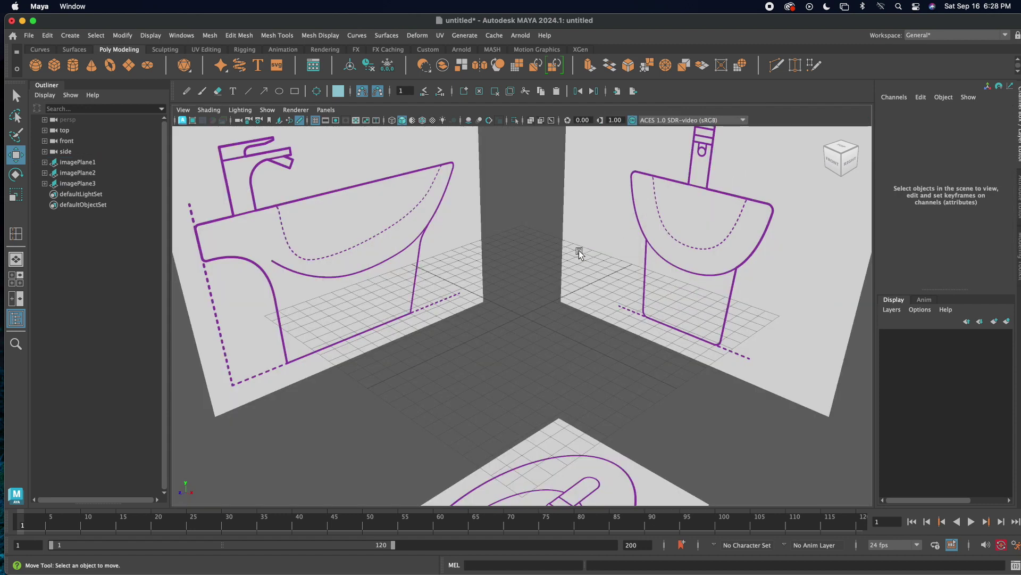
left_click(597, 245)
key("space")
left_click_drag(515, 303, 548, 294)
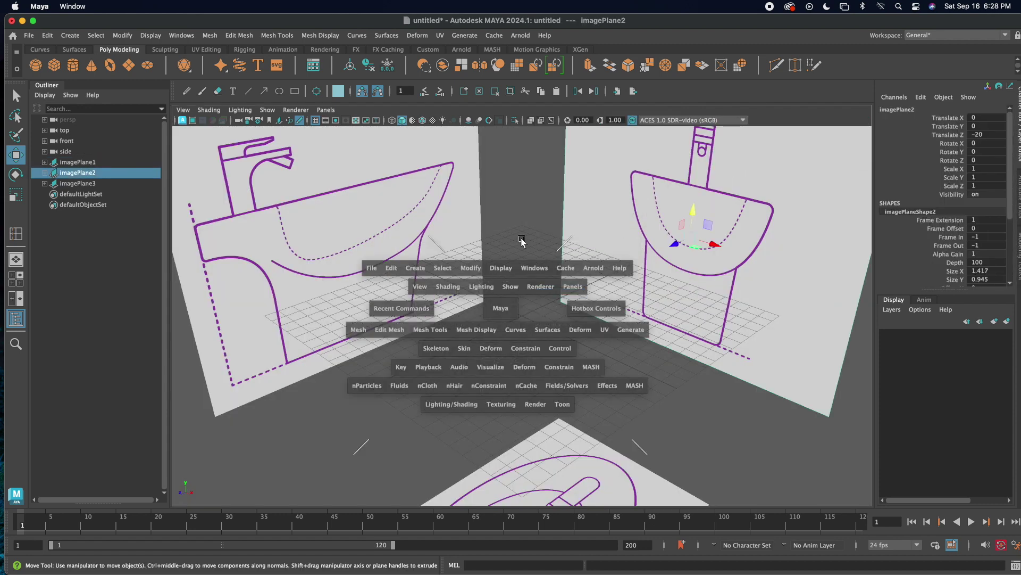
key("space")
left_click_drag(485, 360, 531, 341)
left_click(509, 280)
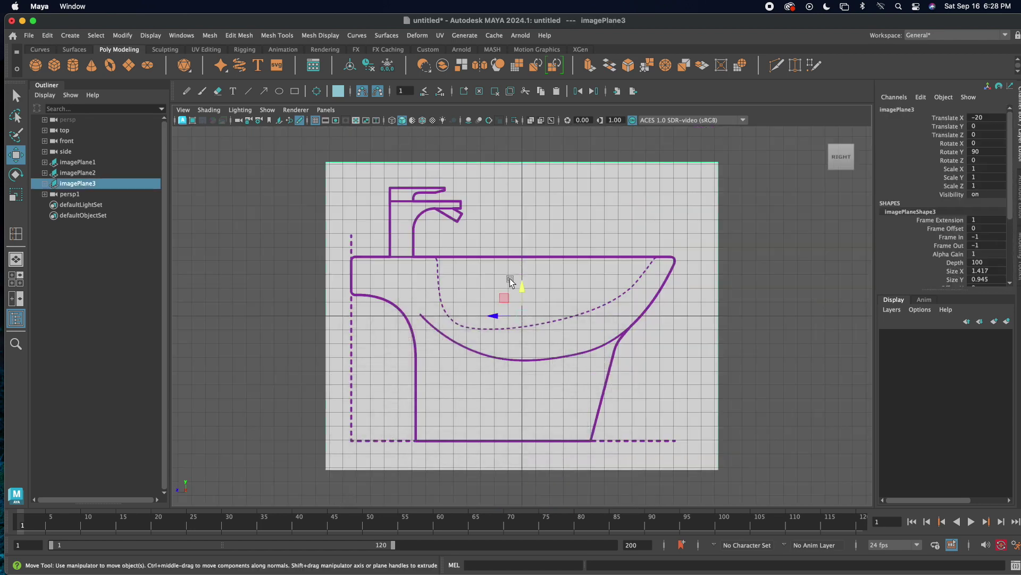
key("space")
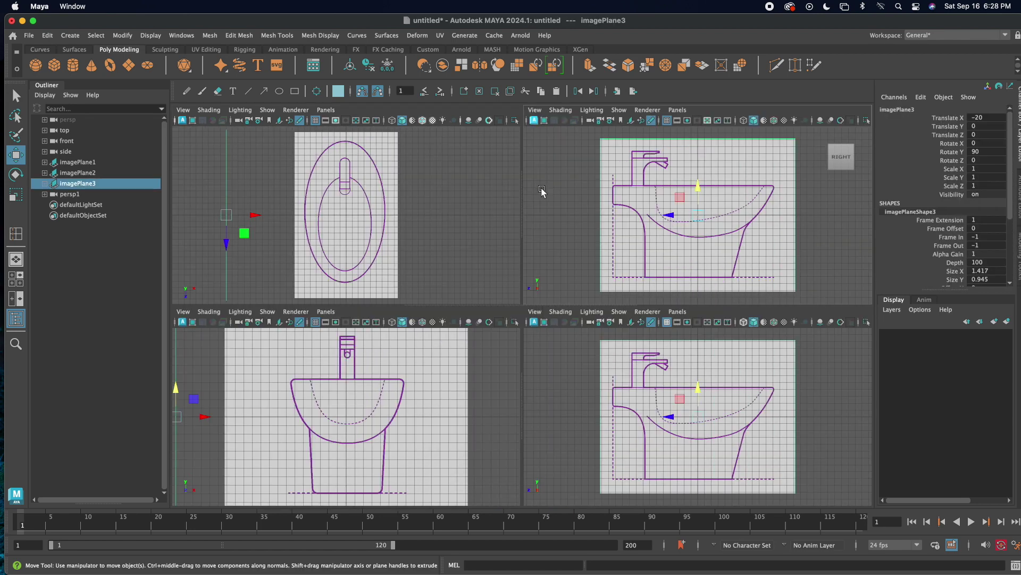
- Return the duplicate side view to the perspective camera
right_click(659, 174)
right_click(590, 160)
left_click(677, 109)
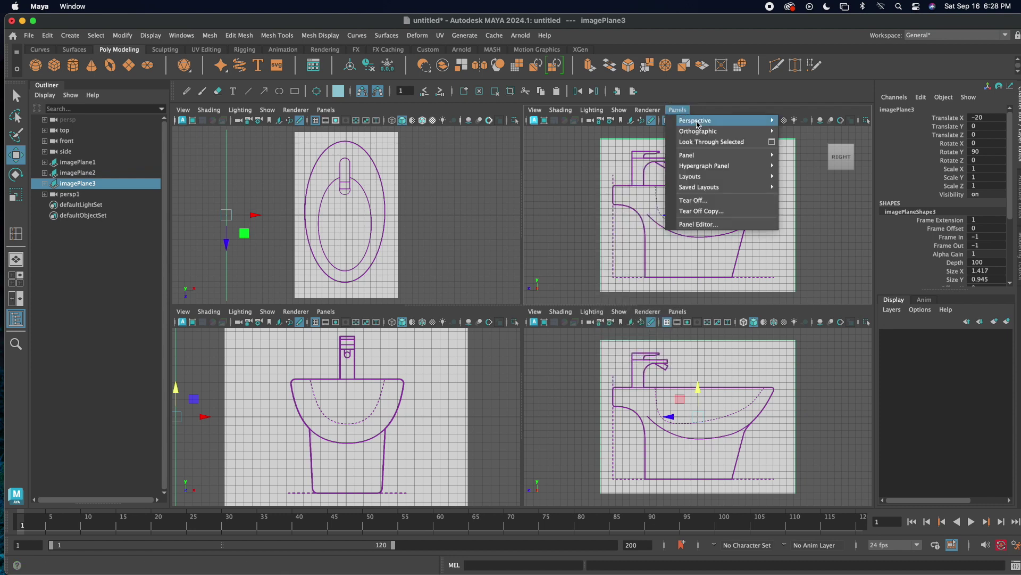
mouse_move(702, 120)
left_click(801, 121)
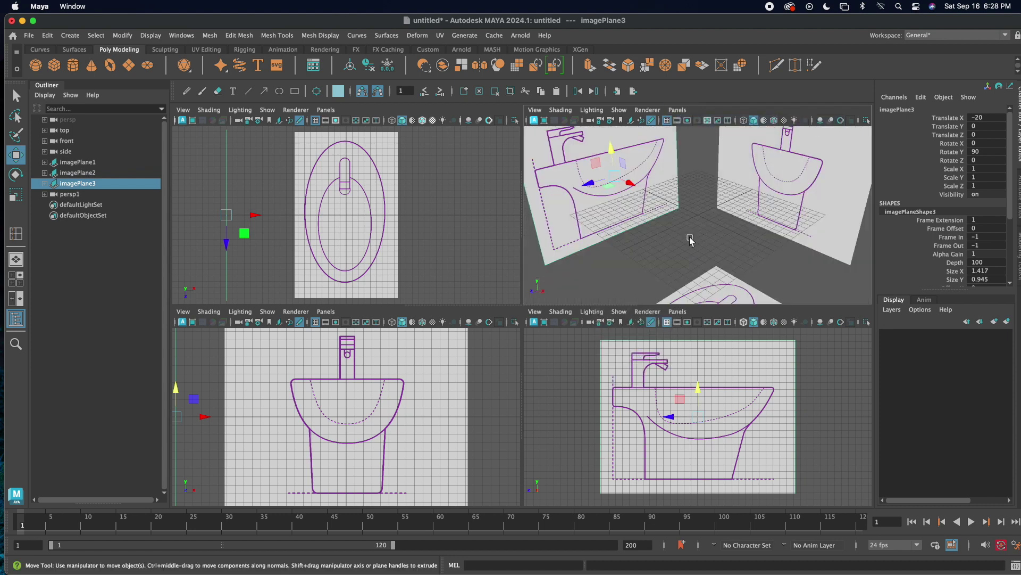
- Try to move the side bidet image plane along its Z axis in the perspective view
key("space")
left_click_drag(691, 241, 674, 198)
scroll(398, 267, "down", 2)
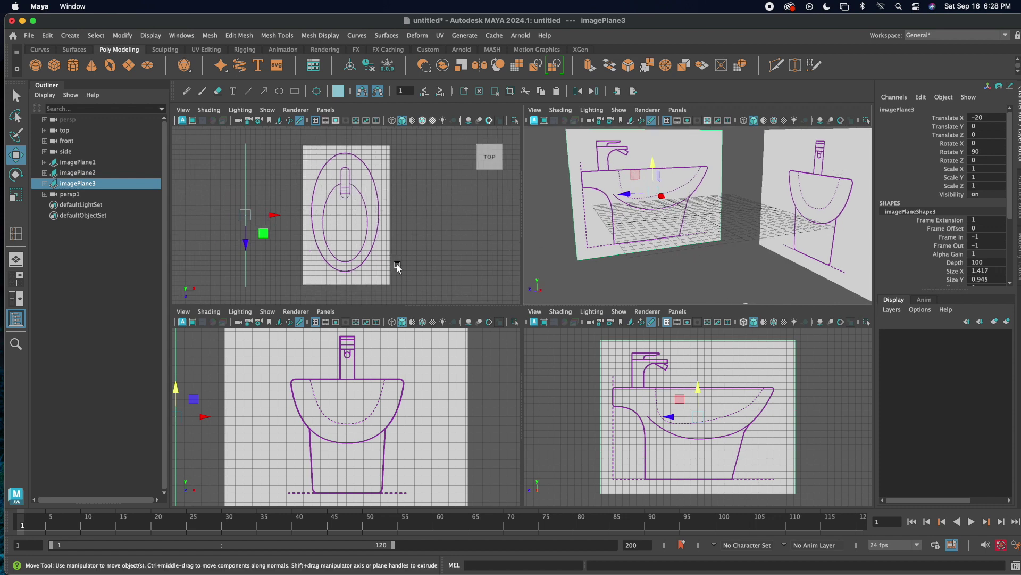
scroll(444, 356, "up", 2)
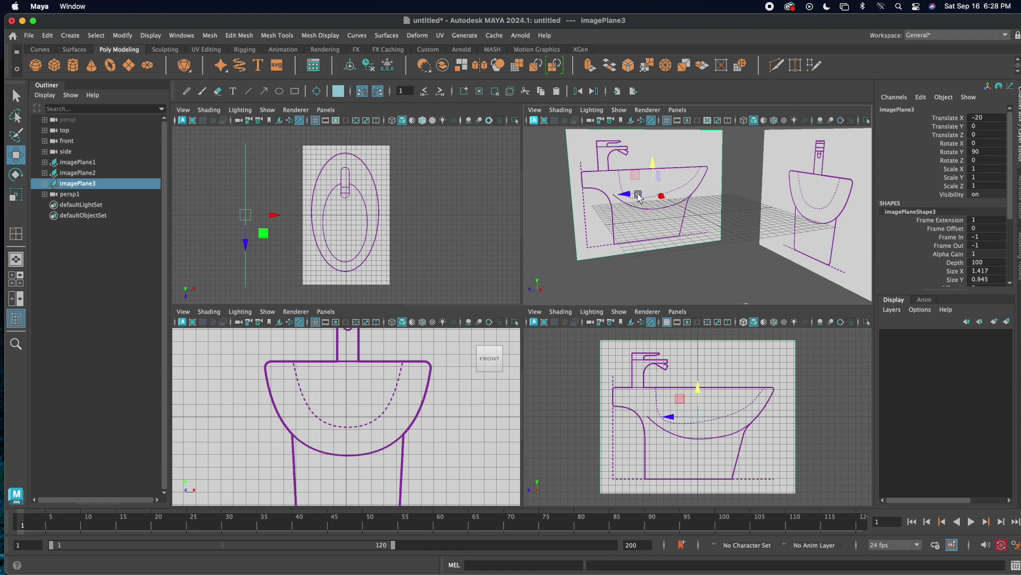
left_click_drag(632, 196, 584, 196)
key("super+z")
left_click(723, 254)
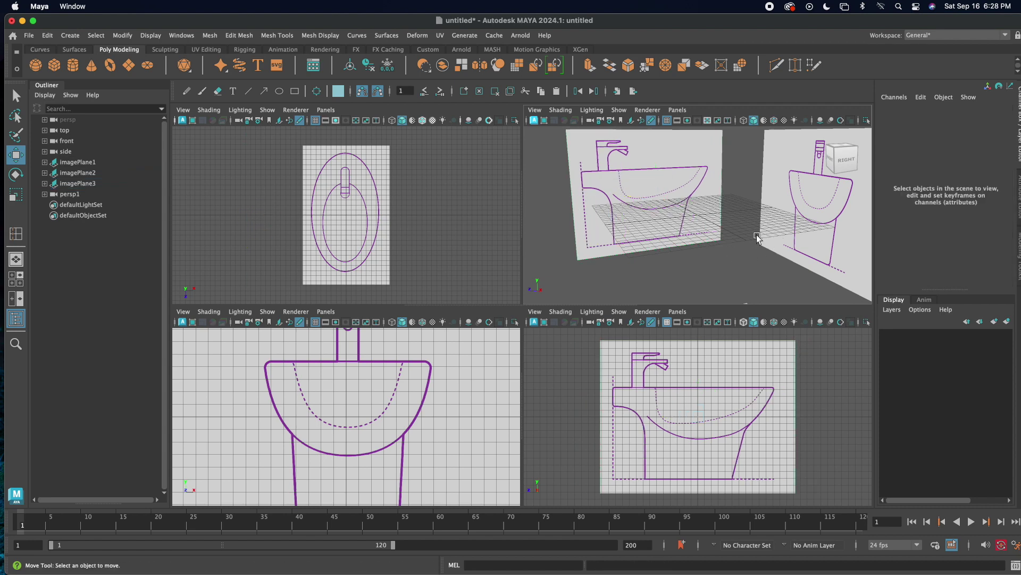
- Create an empty display layer and rename the top bidet image plane as top
left_click(995, 321)
left_click(381, 185)
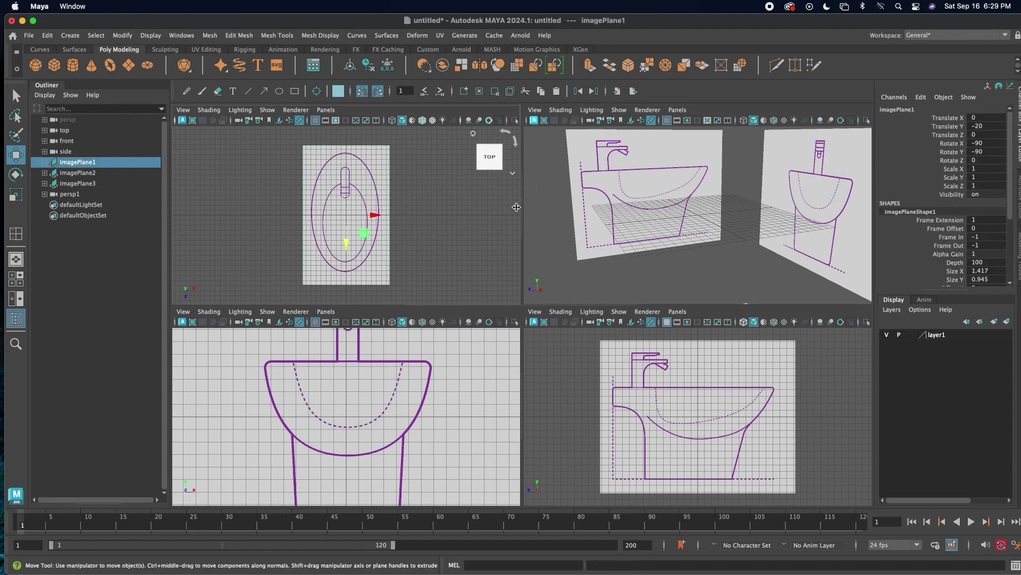
left_click(415, 184)
left_click(375, 183)
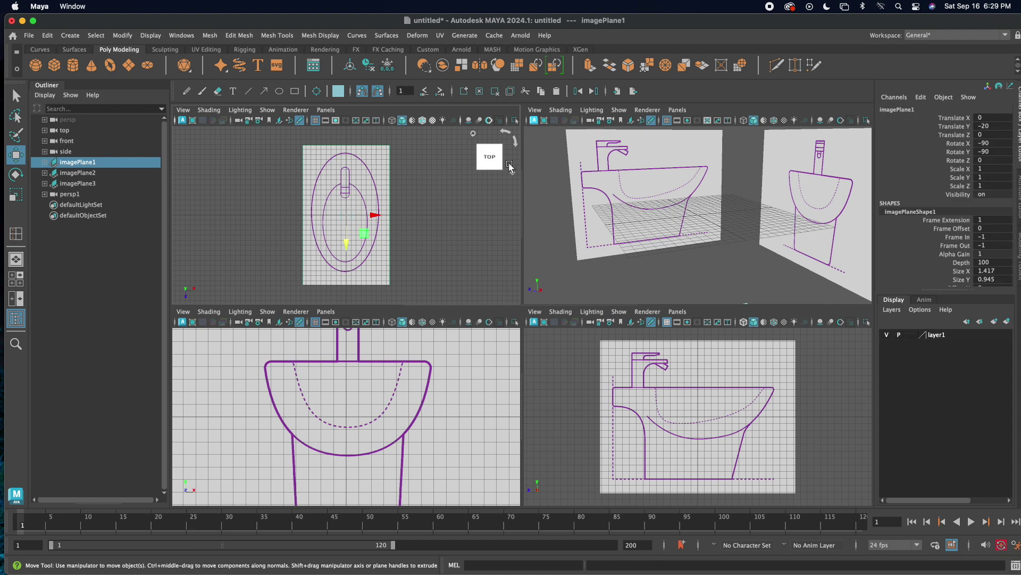
double_click(81, 163)
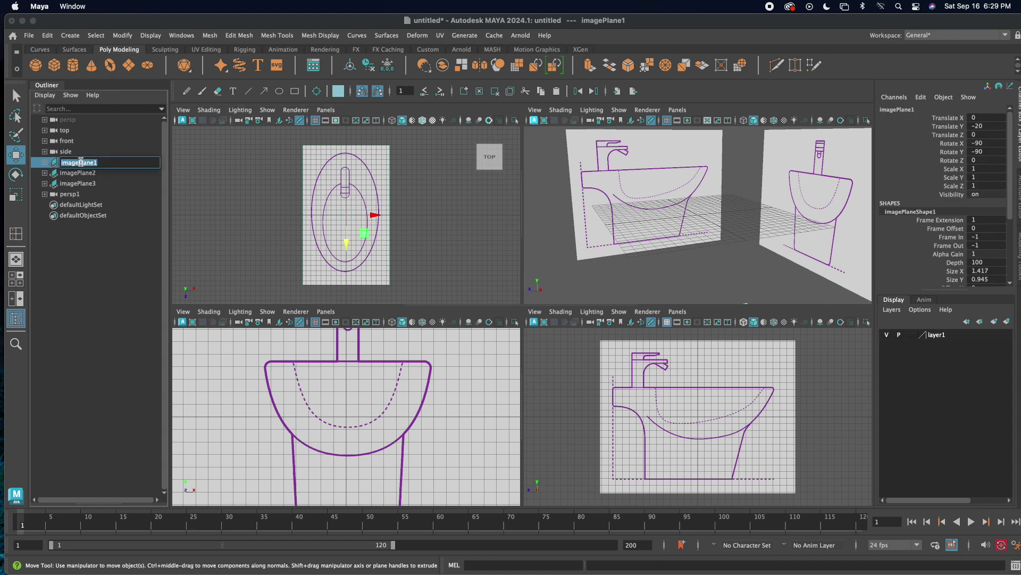
type("top")
left_click(238, 248)
- Rename the front bidet image plane as front and the side bidet image plane as side
left_click(244, 347)
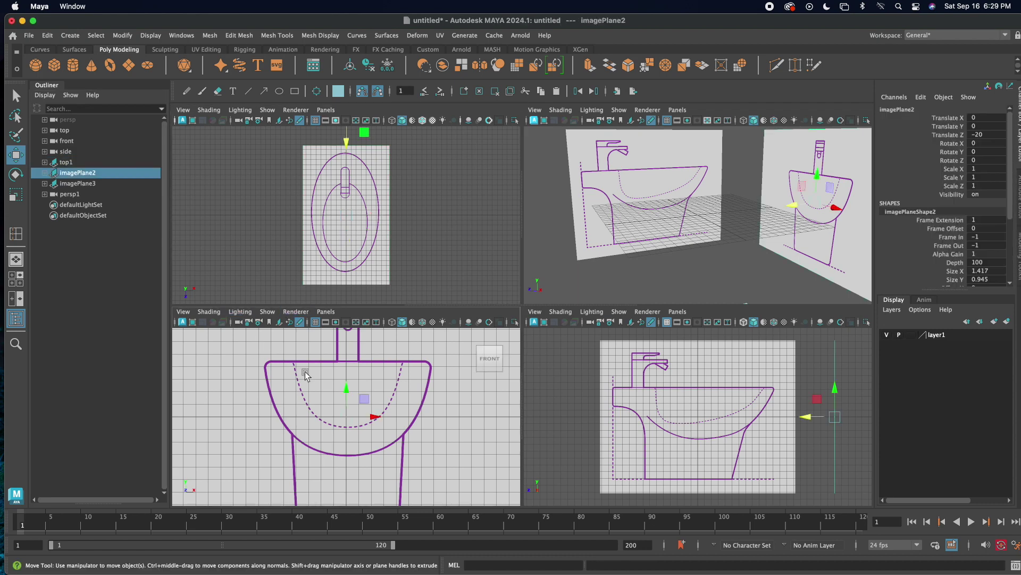
double_click(68, 173)
type("front")
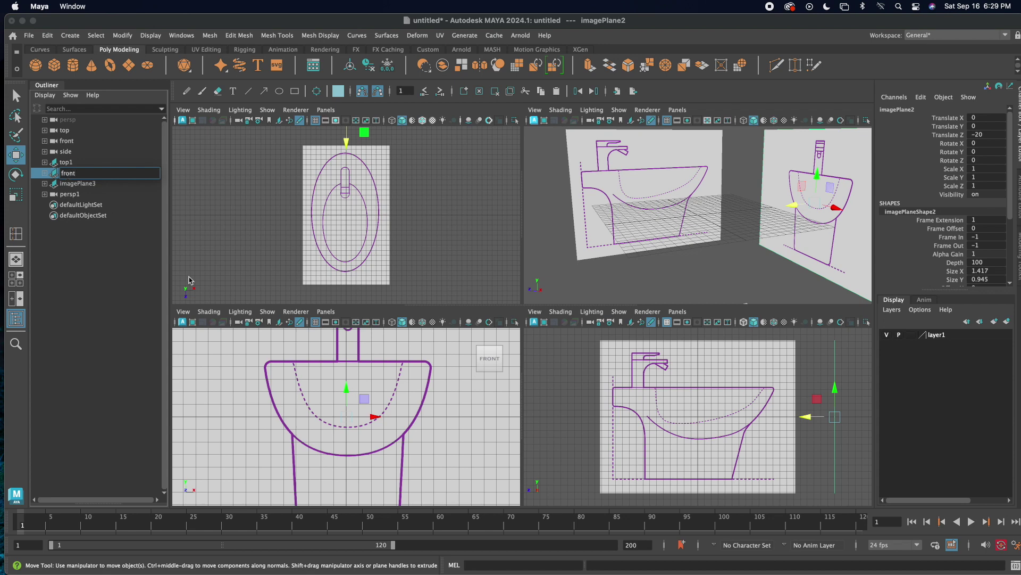
left_click(672, 382)
double_click(77, 183)
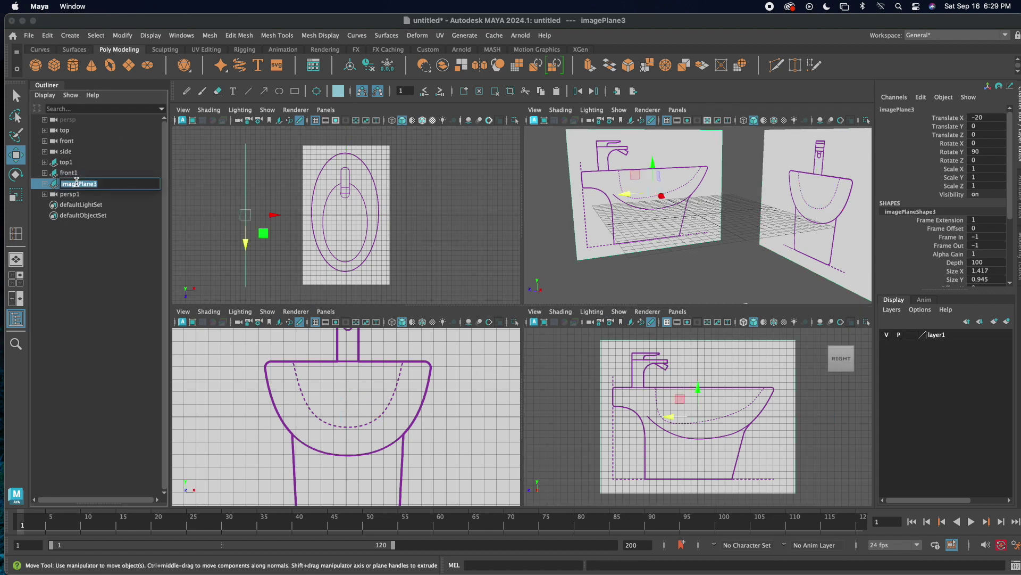
type("sode")
key("Return")
- Select the front, side and top image planes together and add them to layer1
left_click(213, 355)
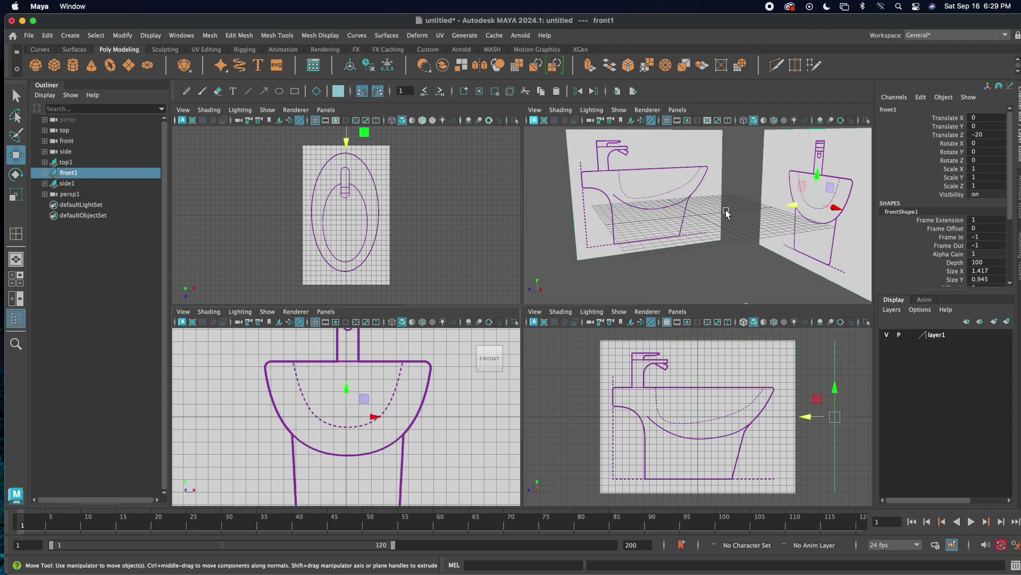
left_click(946, 338)
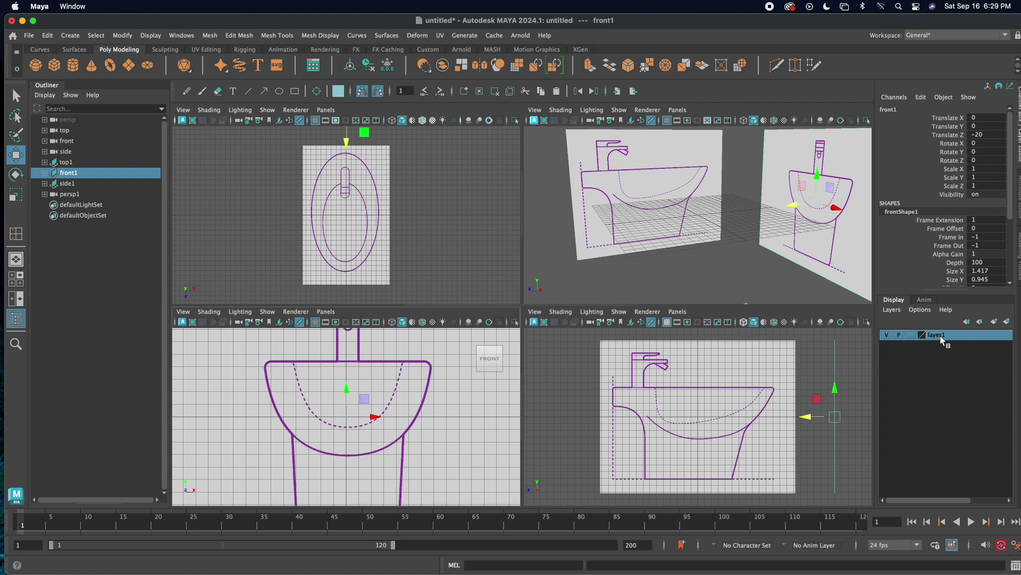
scroll(672, 198, "down", 3)
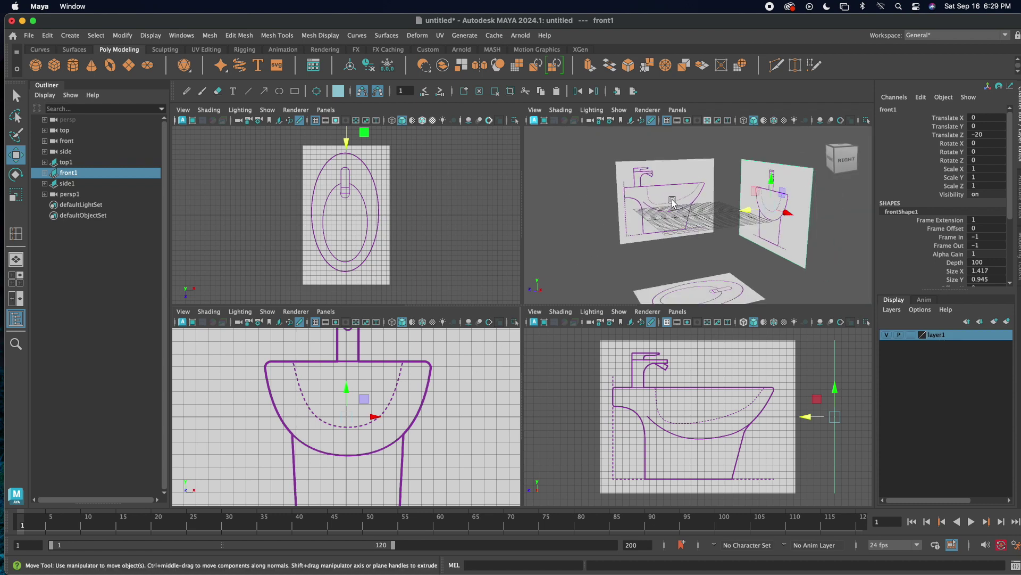
left_click(752, 177, "shift")
left_click(758, 300, "shift")
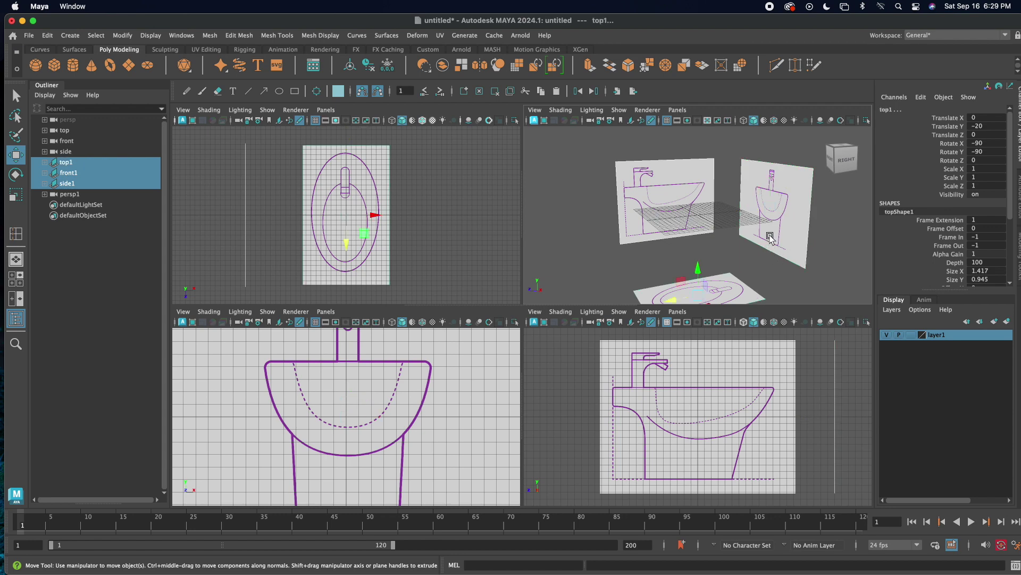
right_click(942, 335)
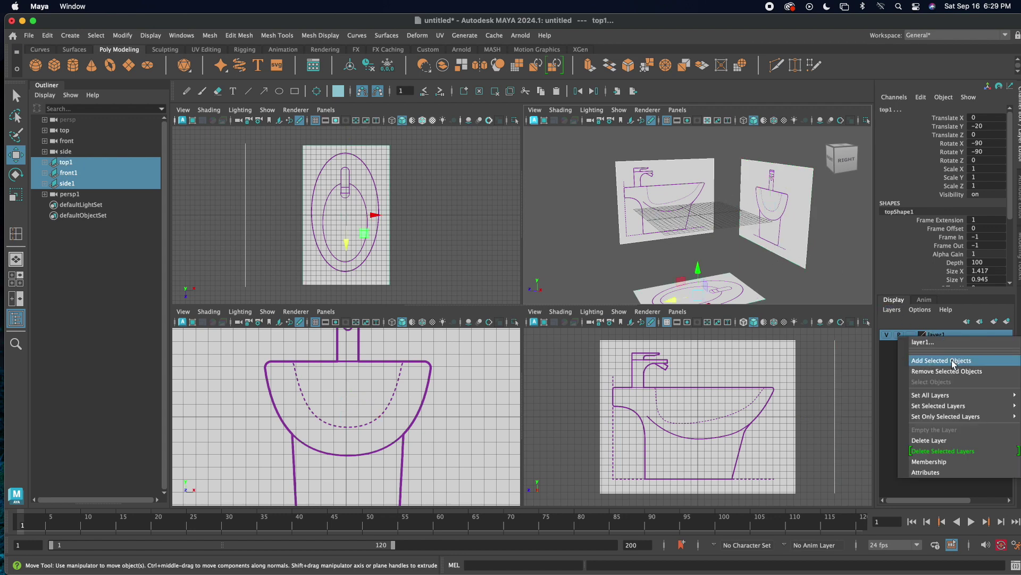
left_click(954, 360)
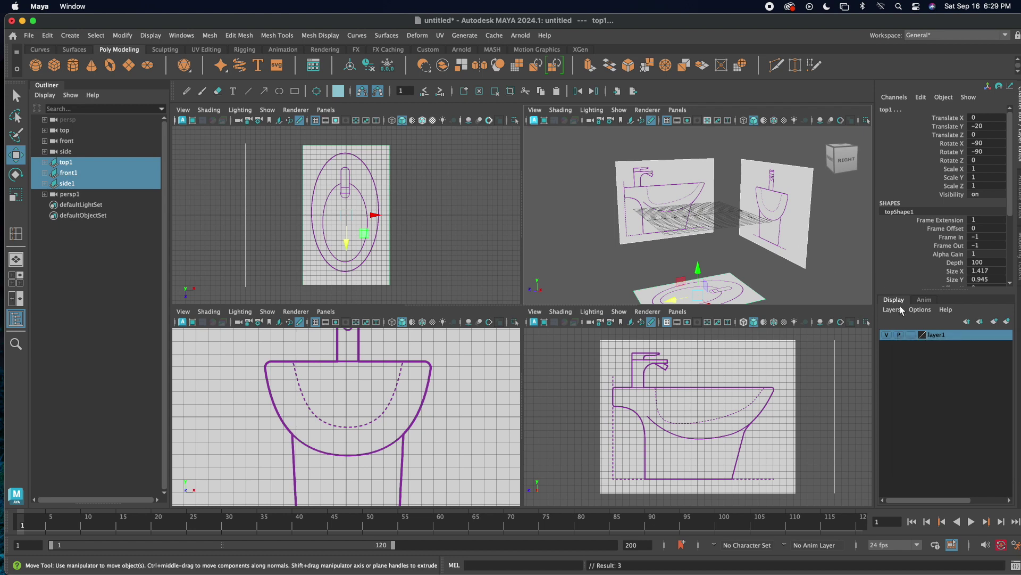
- Toggle the visibility of layer1 to test it and set the layer's display type to Reference (R)
left_click(888, 335)
left_click(888, 335)
left_click(888, 335)
left_click(888, 335)
left_click(914, 334)
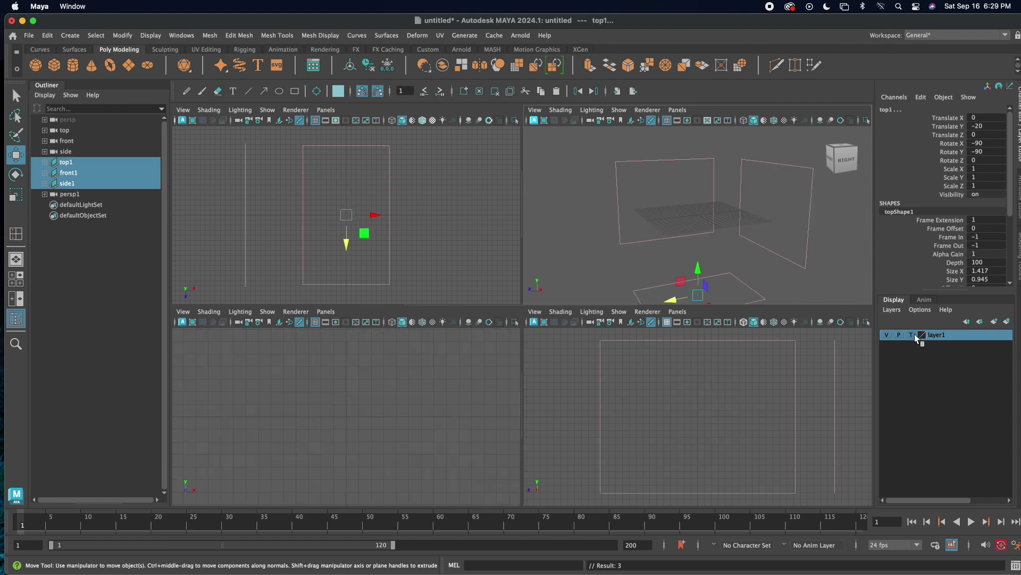
left_click(914, 335)
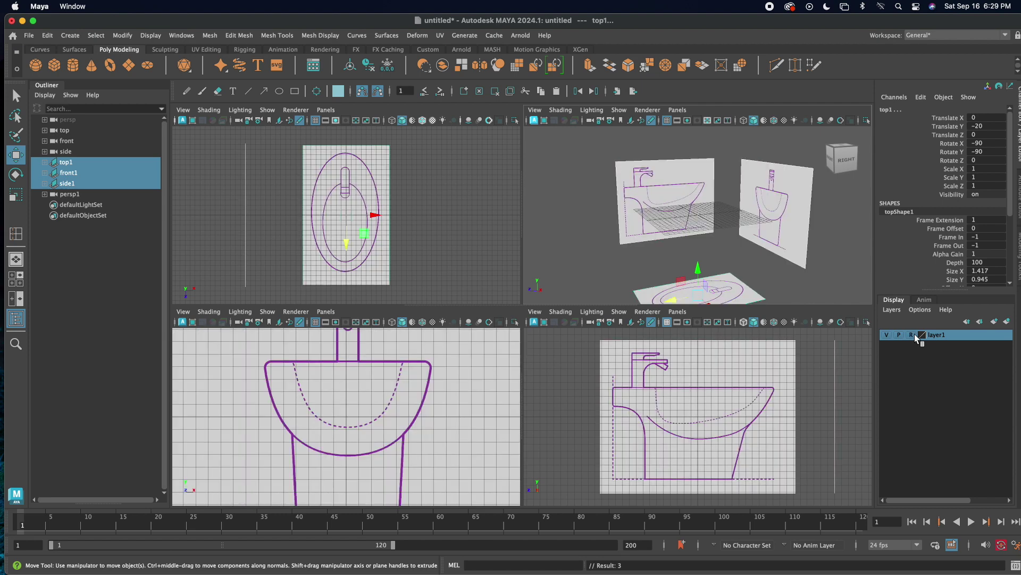
left_click(792, 277)
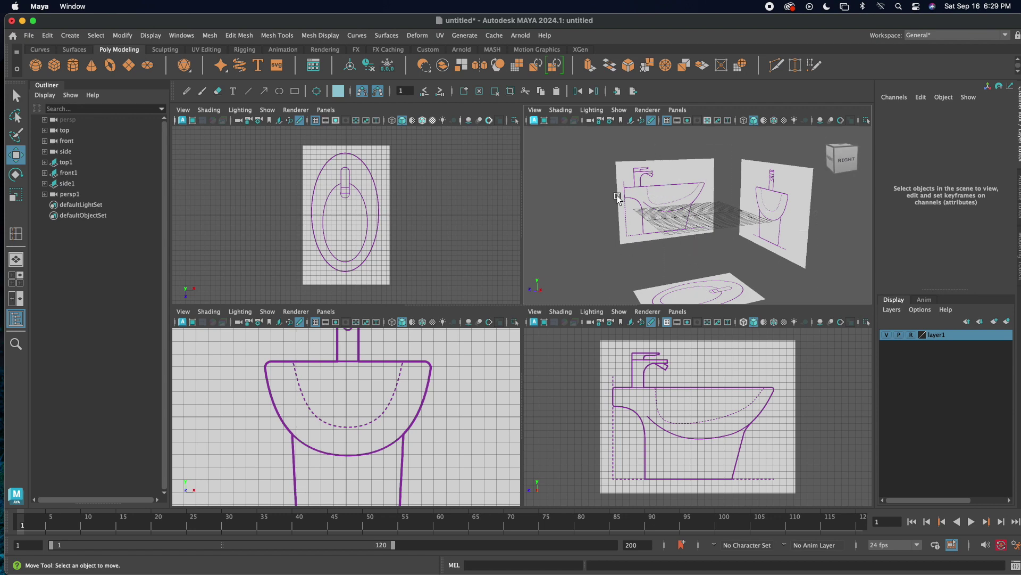
- Create a polygon sphere with a radius of about 6 units near the origin in the top view
scroll(761, 239, "up", 3)
scroll(762, 237, "down", 3)
scroll(591, 268, "down", 3)
scroll(591, 268, "up", 4)
left_click_drag(420, 233, 419, 234, "alt")
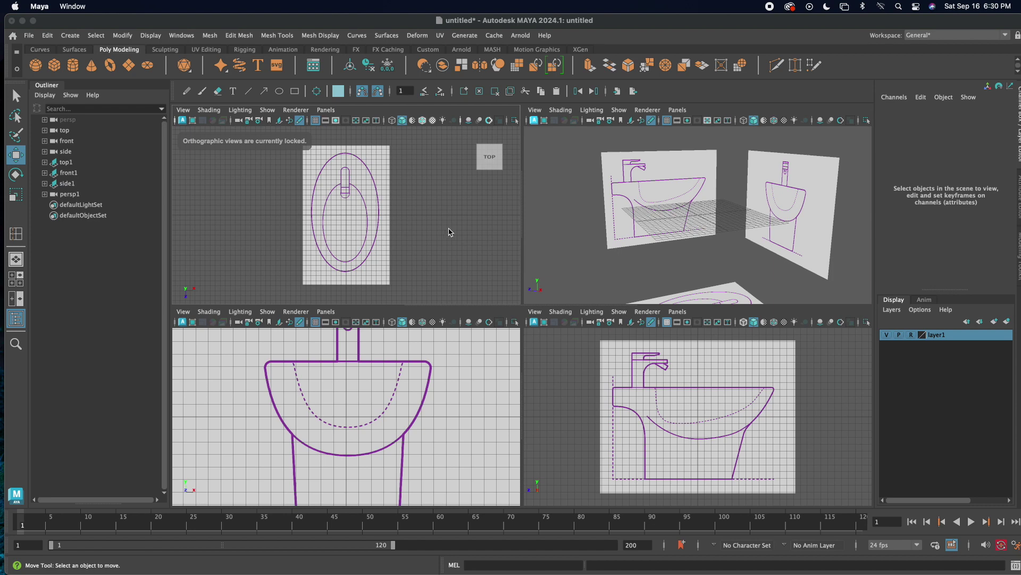
left_click(39, 64)
left_click_drag(329, 202, 350, 220)
- Scale the sphere to about 1.24 in X and 1.89 in Z to fit the oval basin outline in the top view
key("r")
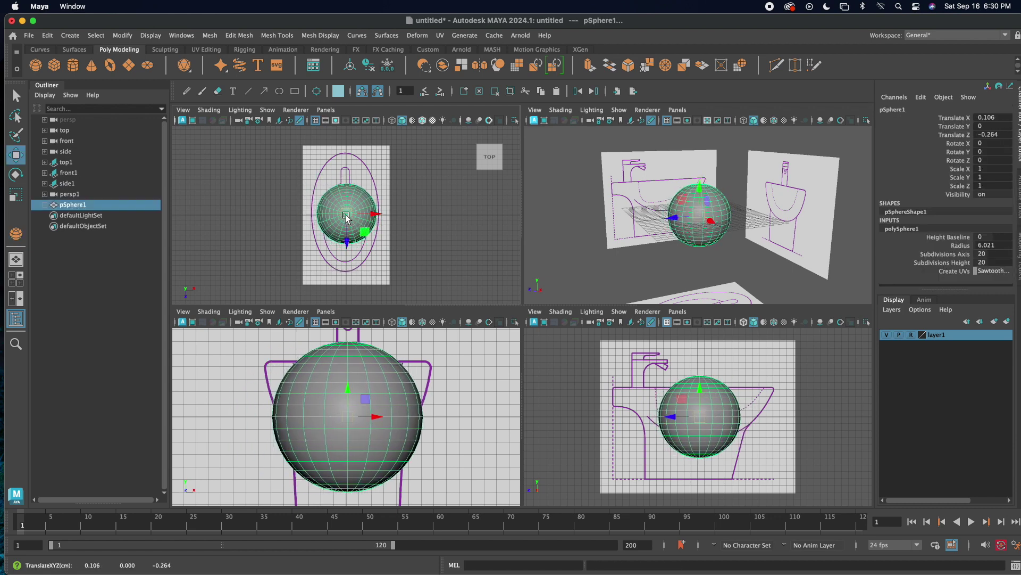
left_click_drag(347, 238, 346, 258)
left_click_drag(369, 222, 370, 252)
- Raise the sphere to a Translate Y of about 3.2 in the front view and narrow it in X to fit the basin outline
scroll(297, 397, "down", 3)
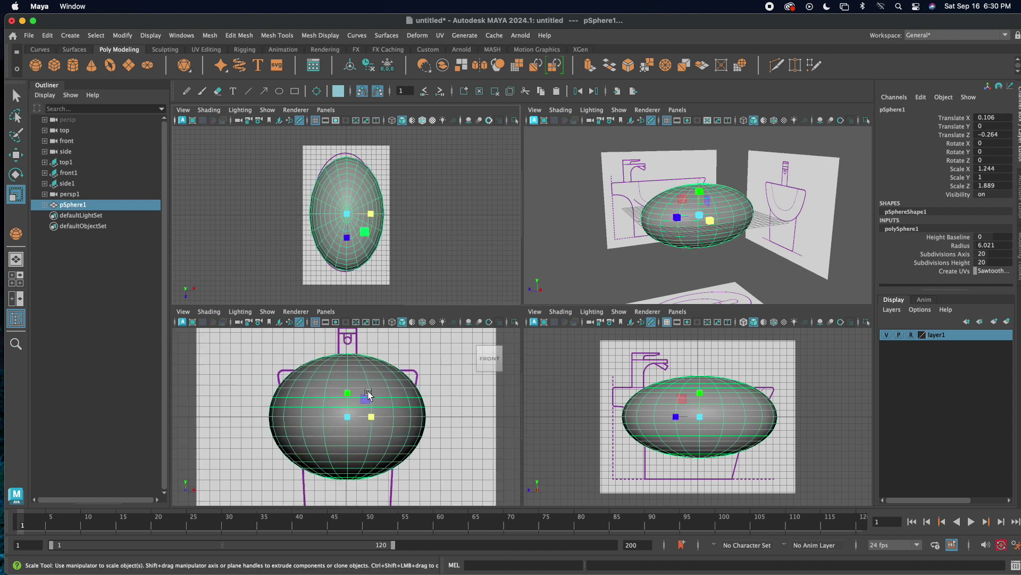
key("w")
left_click_drag(349, 422, 349, 388)
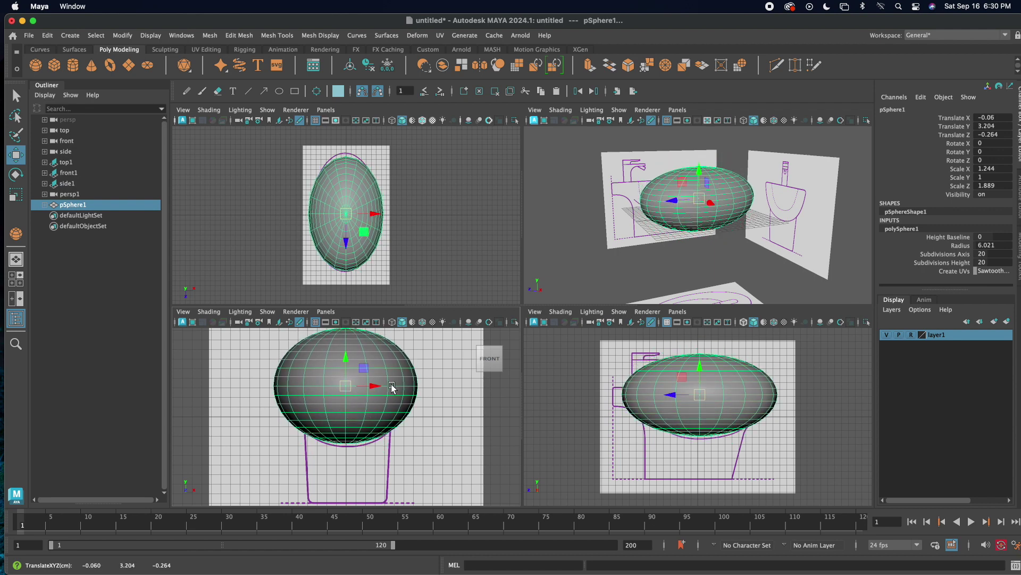
key("r")
left_click_drag(390, 390, 354, 391)
key("w")
- Select the faces of the sphere's upper half in the side view and delete them, leaving an open bowl
left_click(620, 351)
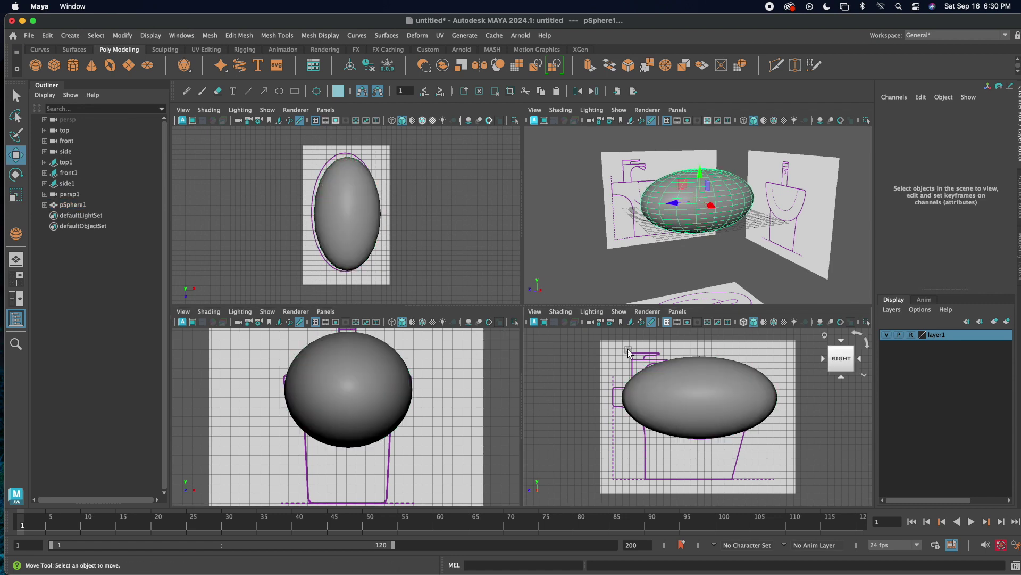
left_click(729, 376)
right_click_drag(691, 257, 699, 291)
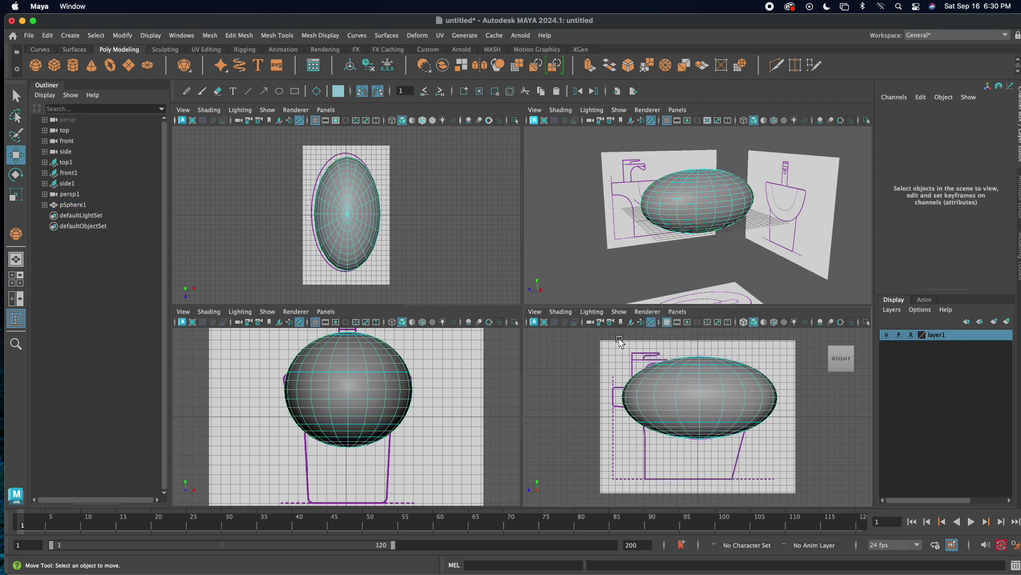
left_click_drag(775, 392, 775, 392)
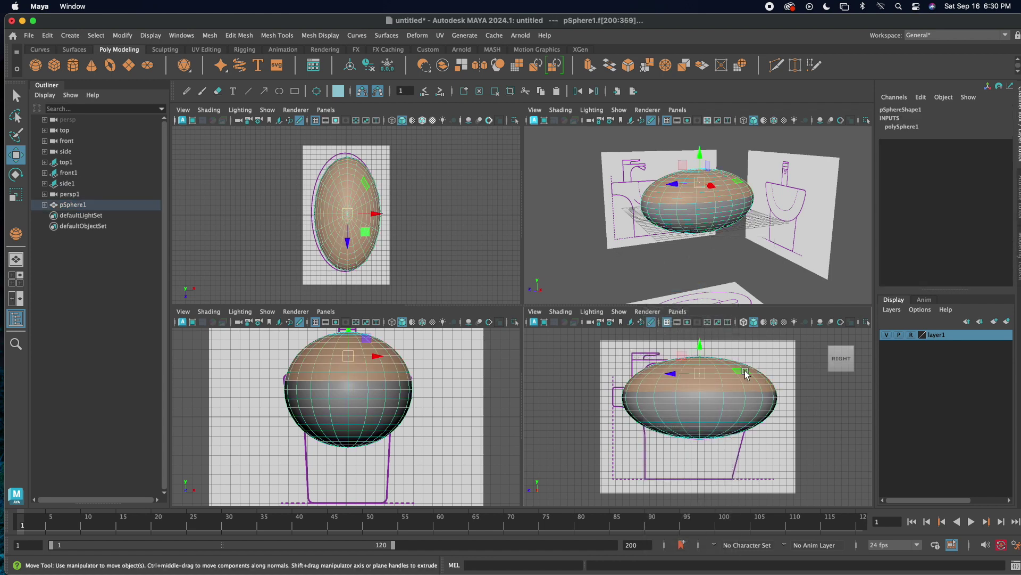
key("Delete")
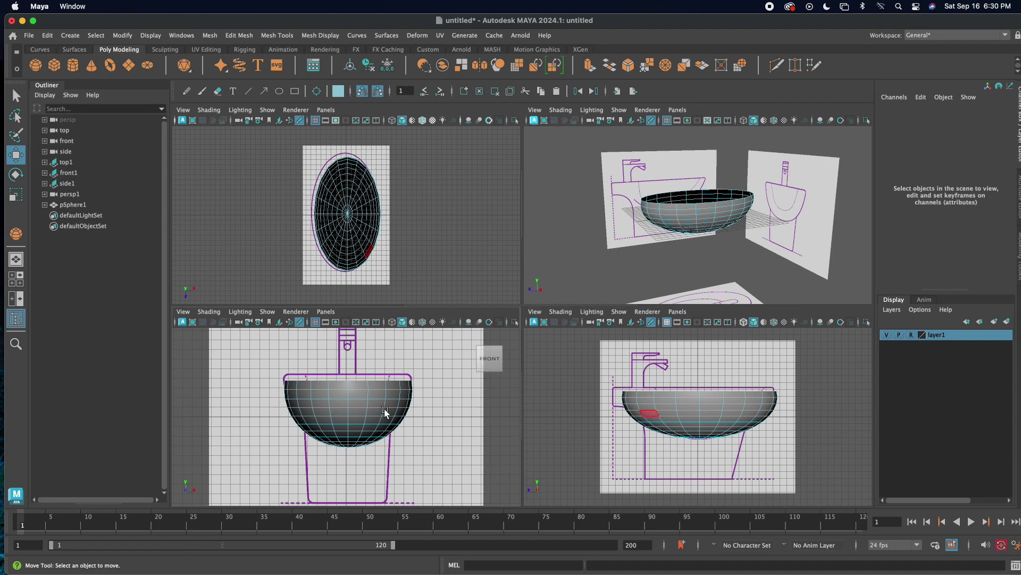
key("e")
key("q")
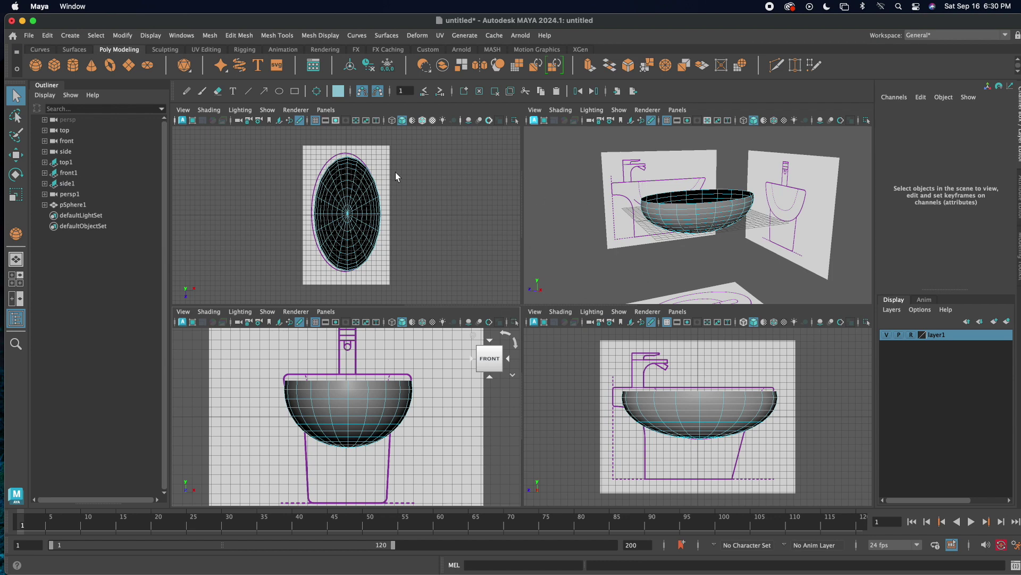
key("space")
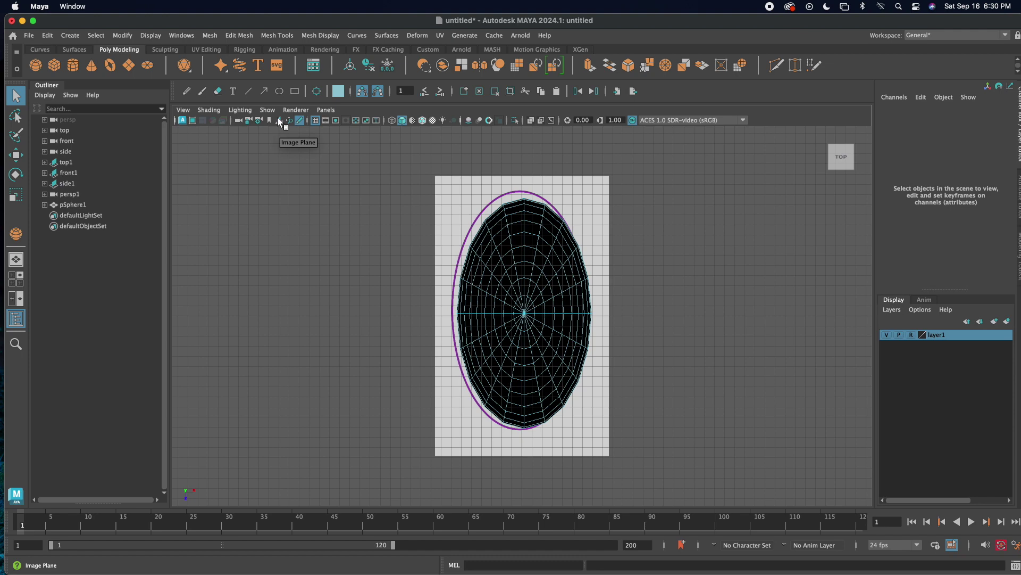
key("space")
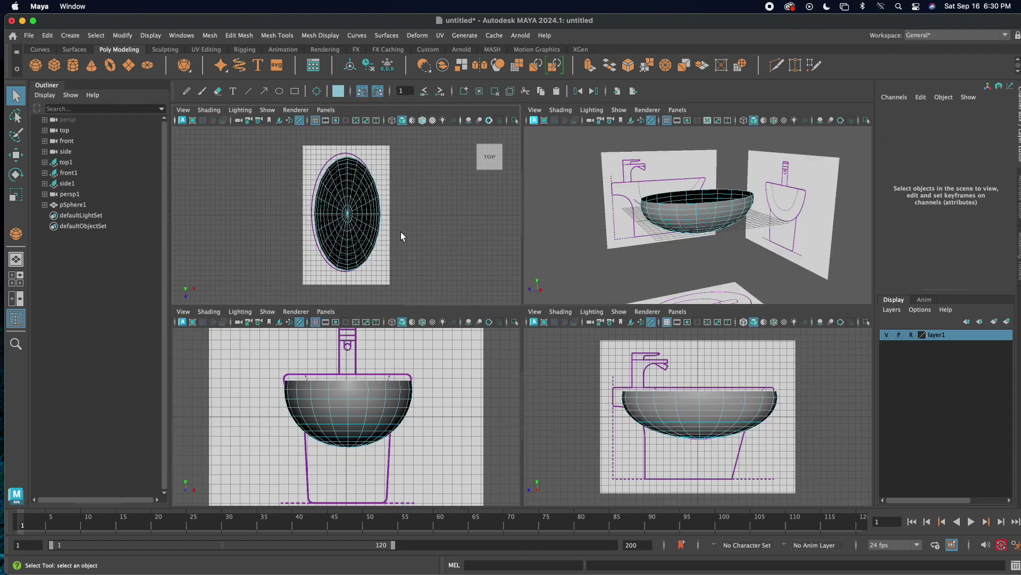
- Start a new empty scene, discarding the unsaved changes in the current one
left_click(30, 36)
left_click(53, 57)
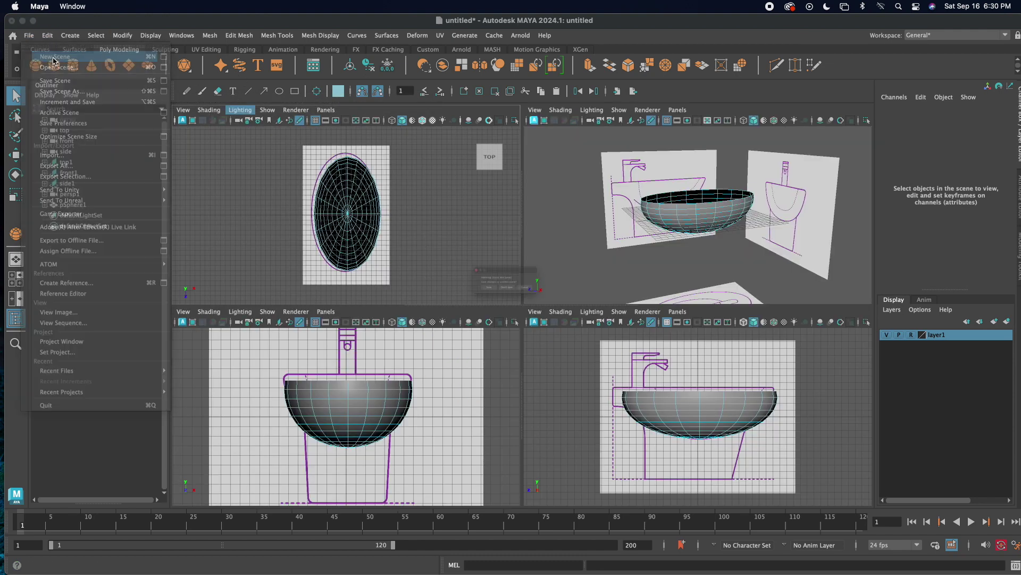
left_click(507, 296)
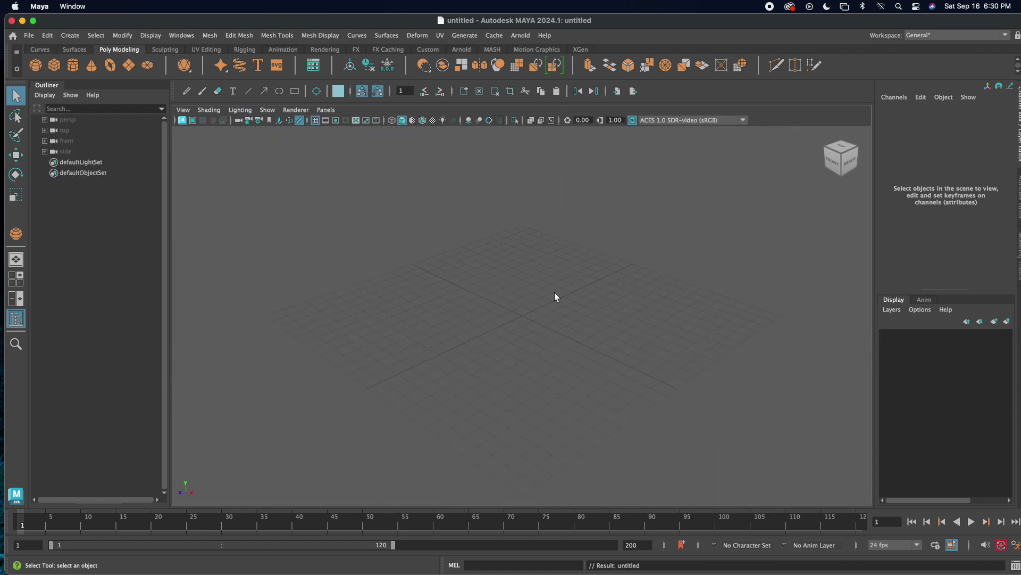
- Create a free image plane and move it to about X 3.95, Y 3.28, Z -8.97 at the back of the grid
left_click(75, 36)
mouse_move(116, 75)
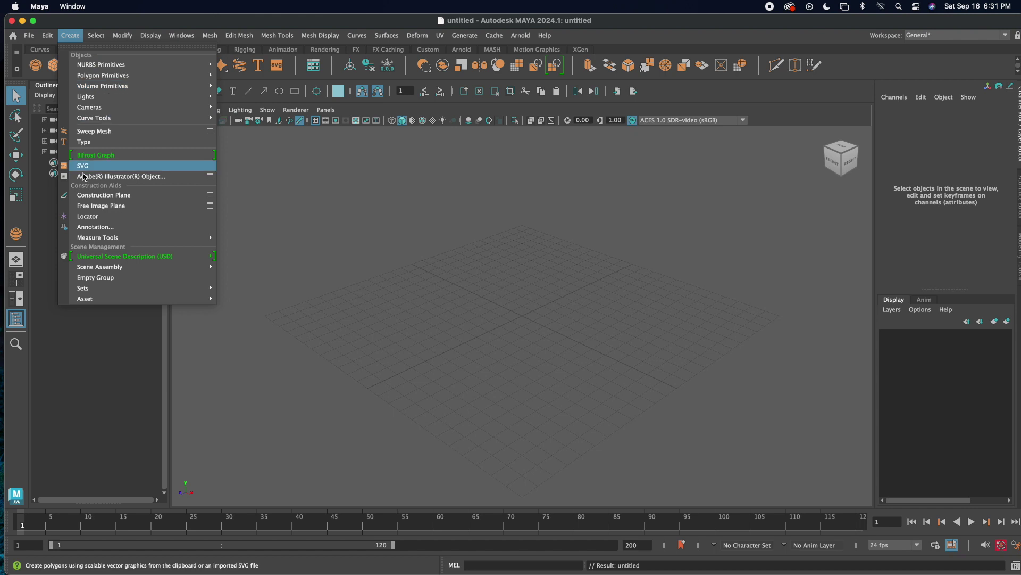
left_click(114, 207)
key("w")
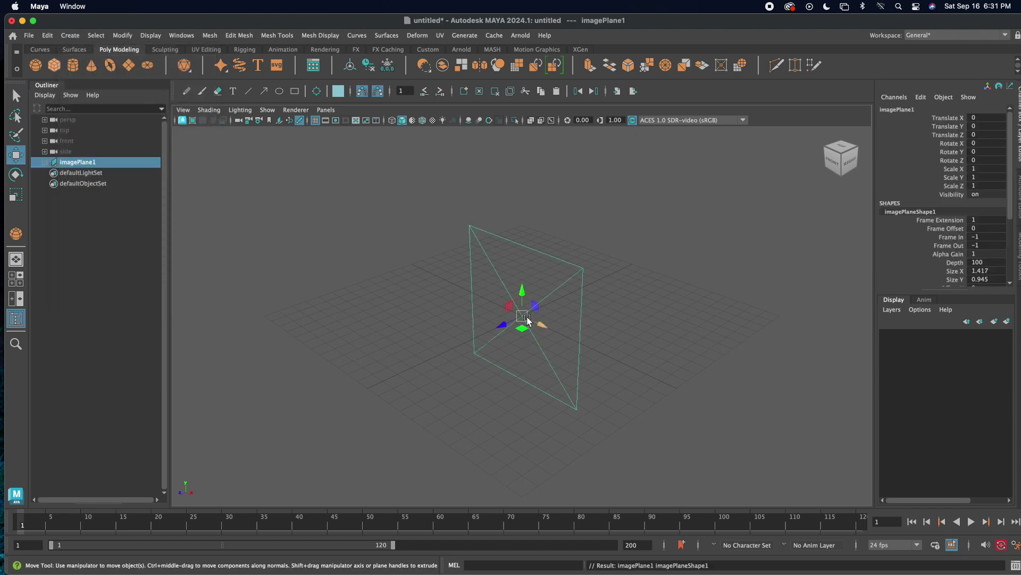
left_click_drag(522, 319, 634, 229)
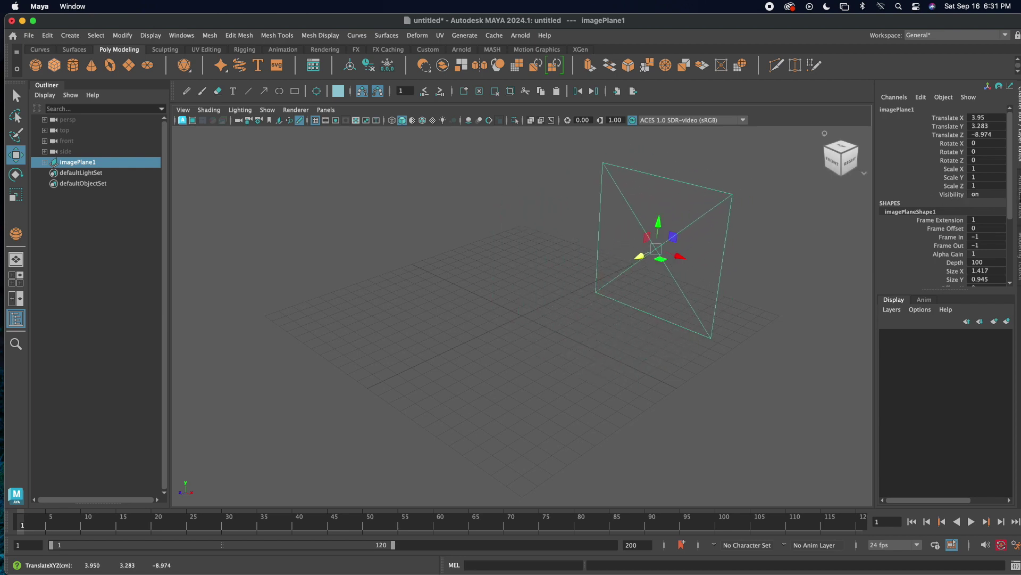
- Load front bidet.jpg from the Desktop as the image of the first image plane
key("ctrl+a")
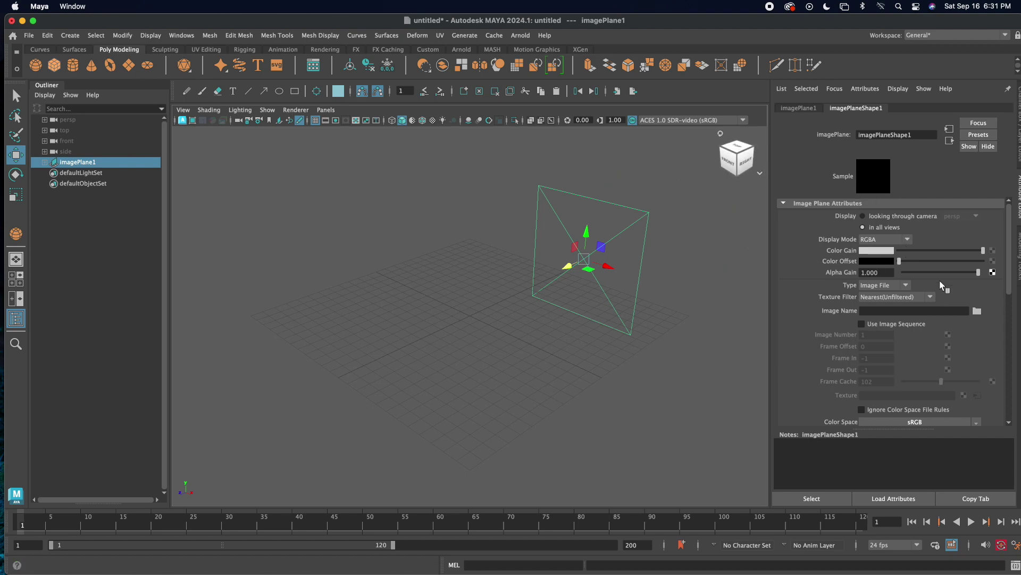
left_click(978, 312)
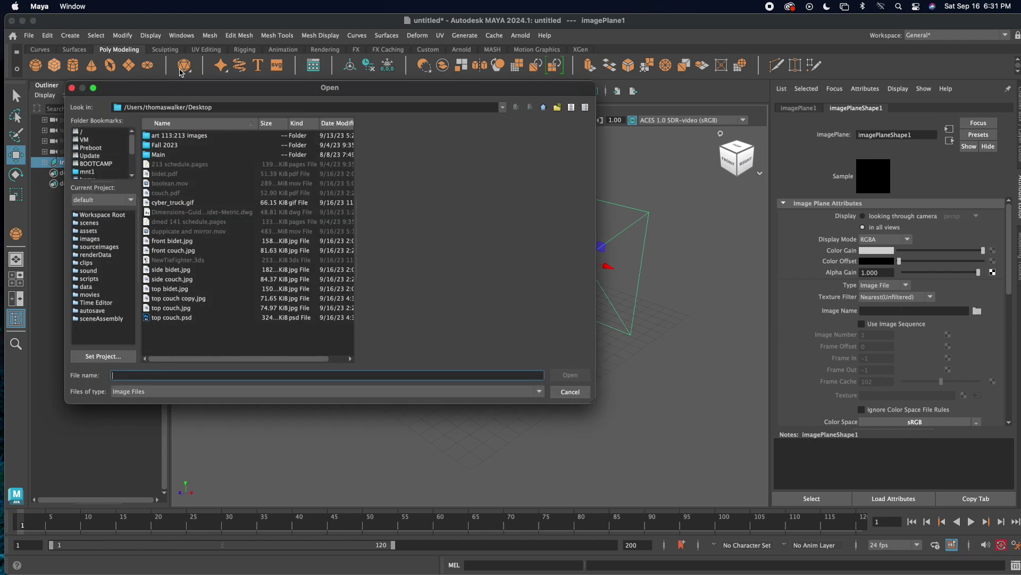
left_click(172, 241)
left_click(569, 376)
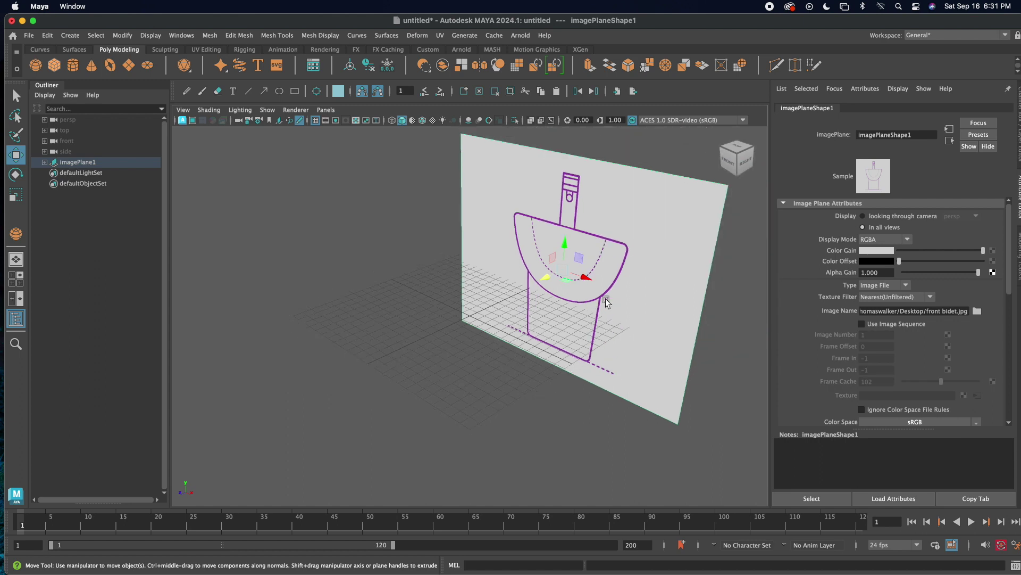
- Set the front image plane's Alpha Gain to 0.25, shift it clear of the grid's back edge and deselect it
left_click(887, 272)
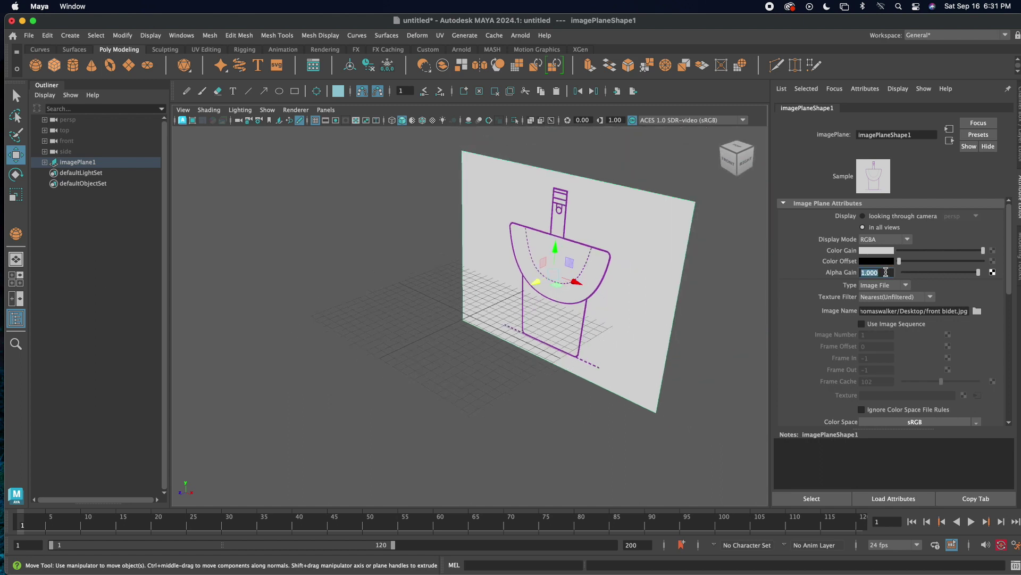
key("Return")
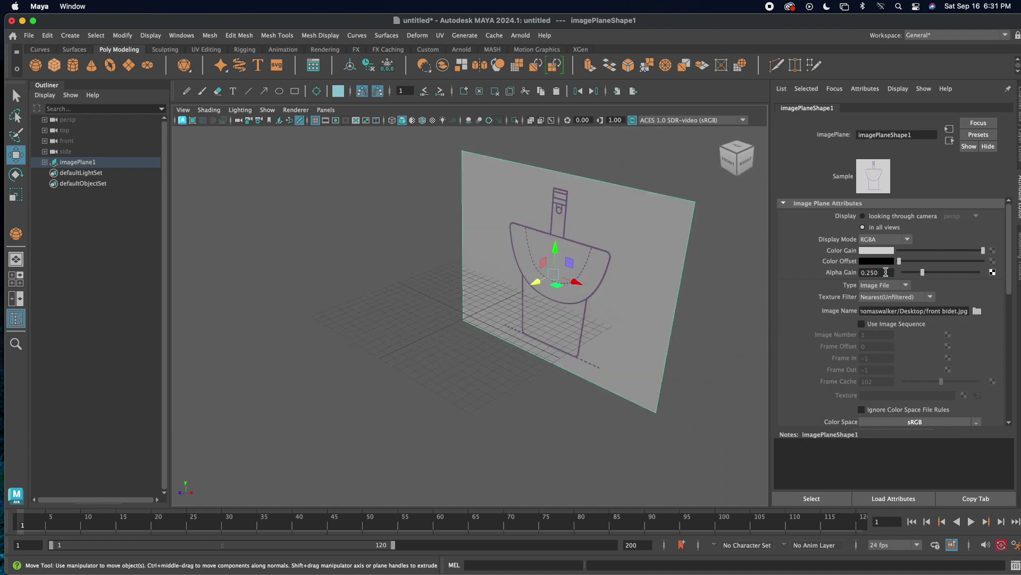
left_click_drag(570, 262, 582, 243)
left_click(549, 333)
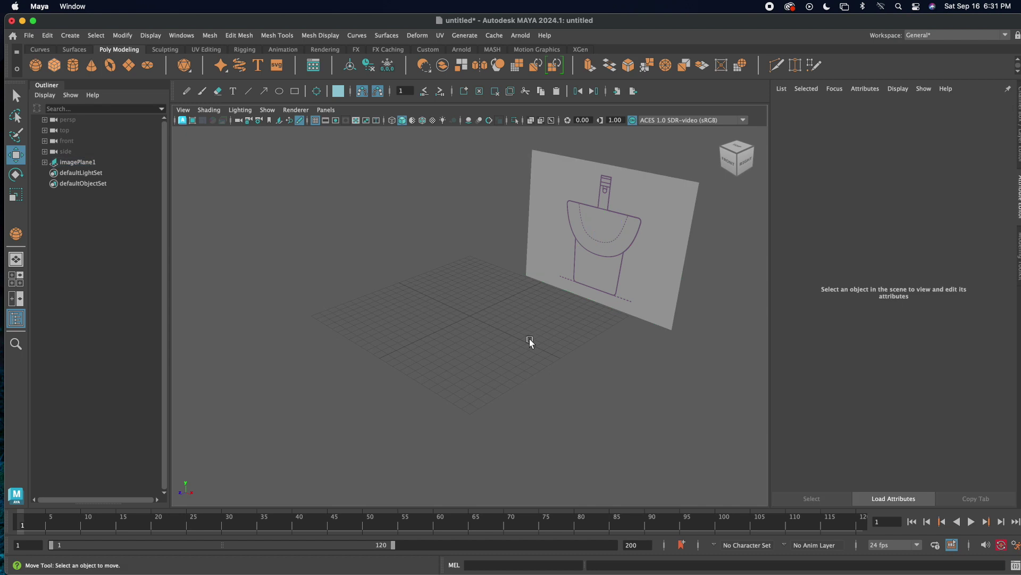
- Create a second free image plane and set its Rotate Y to 90 for the side view
left_click(74, 37)
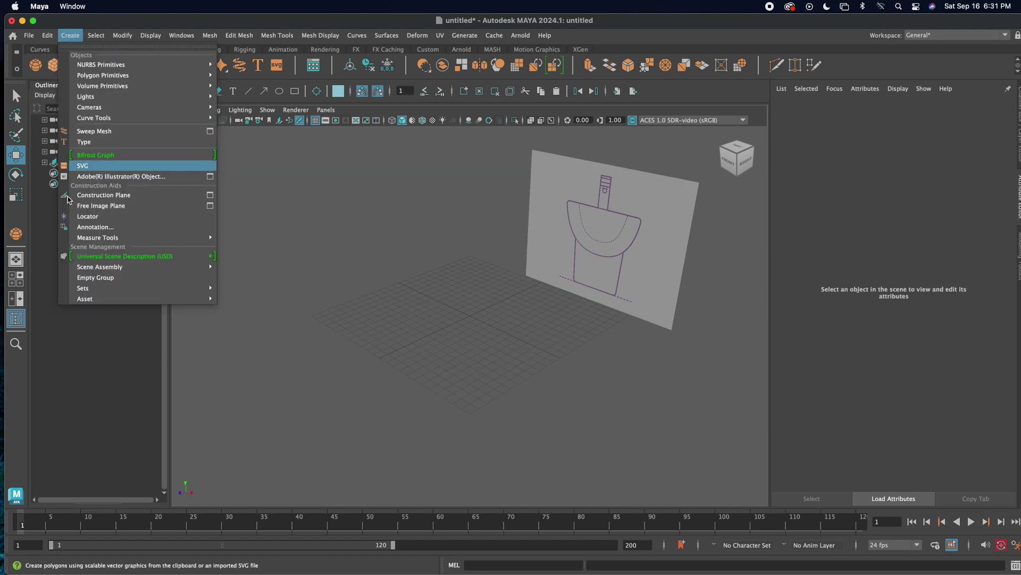
left_click(101, 206)
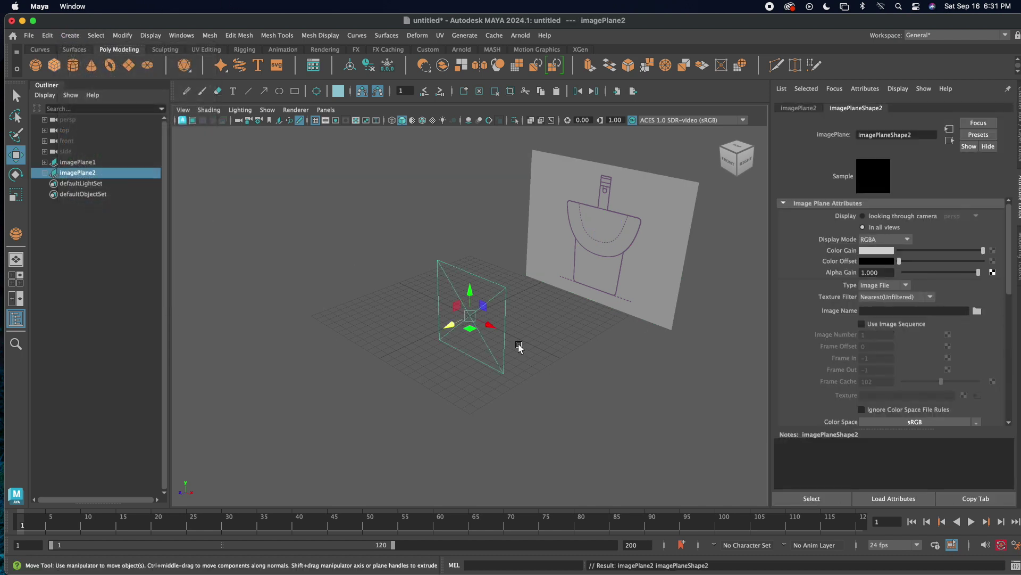
key("e")
left_click_drag(475, 330, 511, 326)
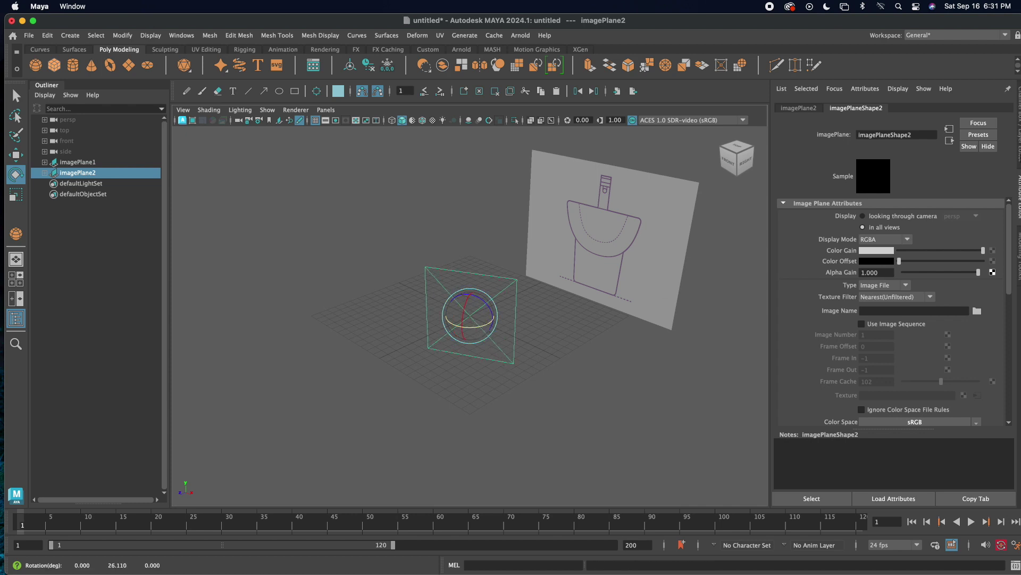
left_click(1019, 103)
left_click_drag(522, 331, 556, 331)
left_click(997, 152)
type("90")
key("Return")
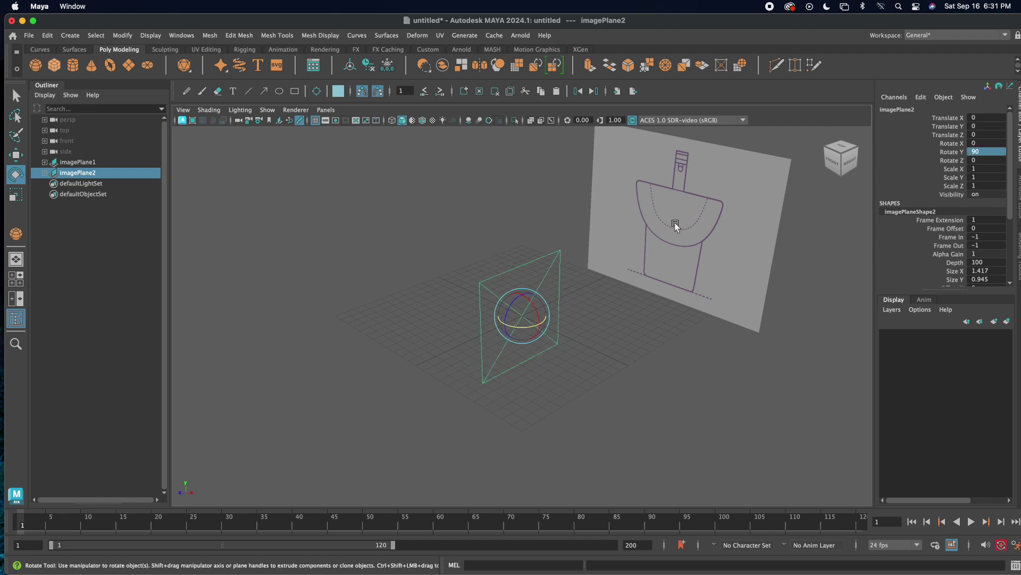
- Move the rotated image plane to the grid's side edge and load side bidet.jpg into it
key("w")
middle_click_drag(659, 232, 638, 288)
left_click(1019, 199)
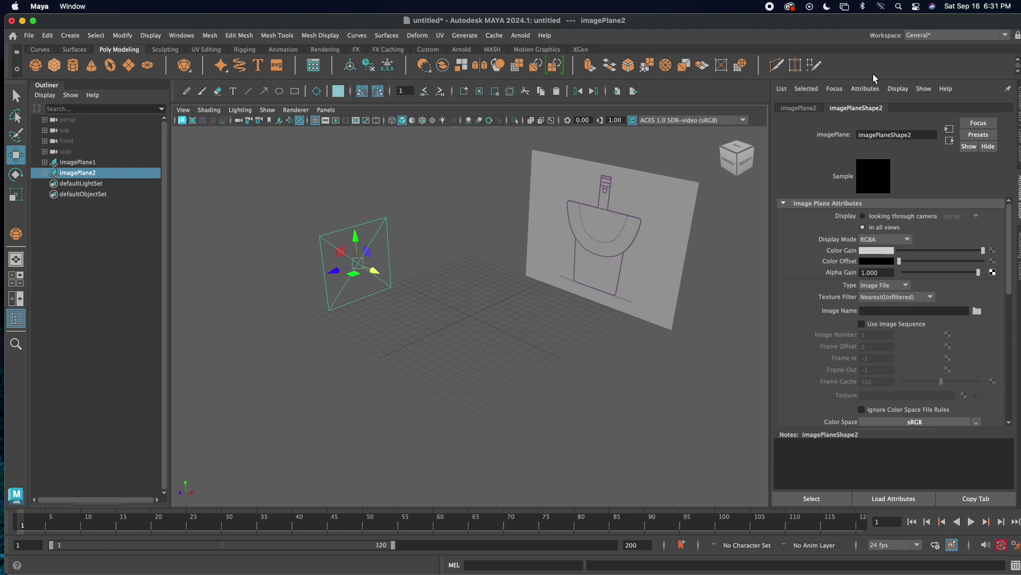
left_click(978, 312)
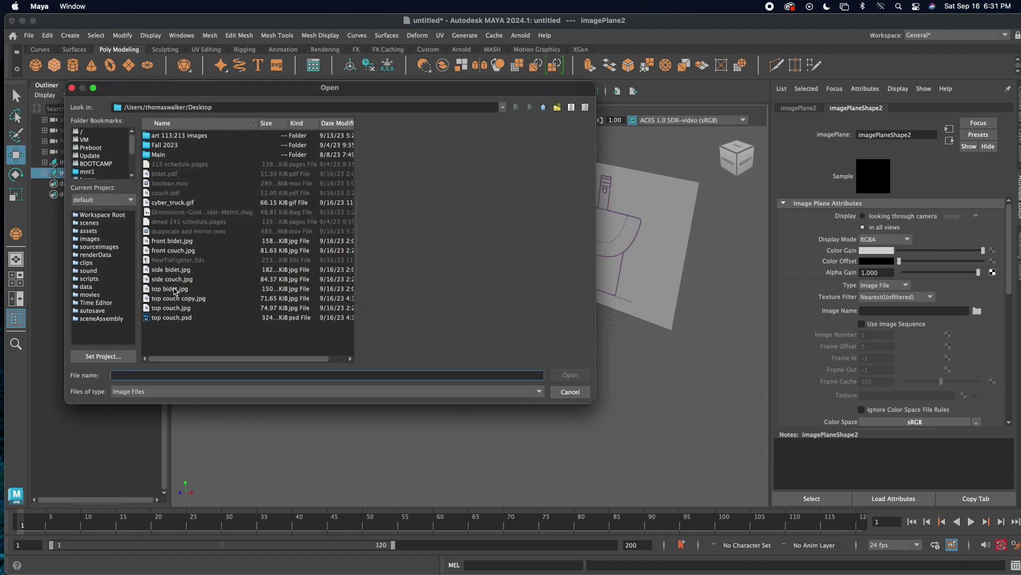
left_click(170, 269)
left_click(570, 375)
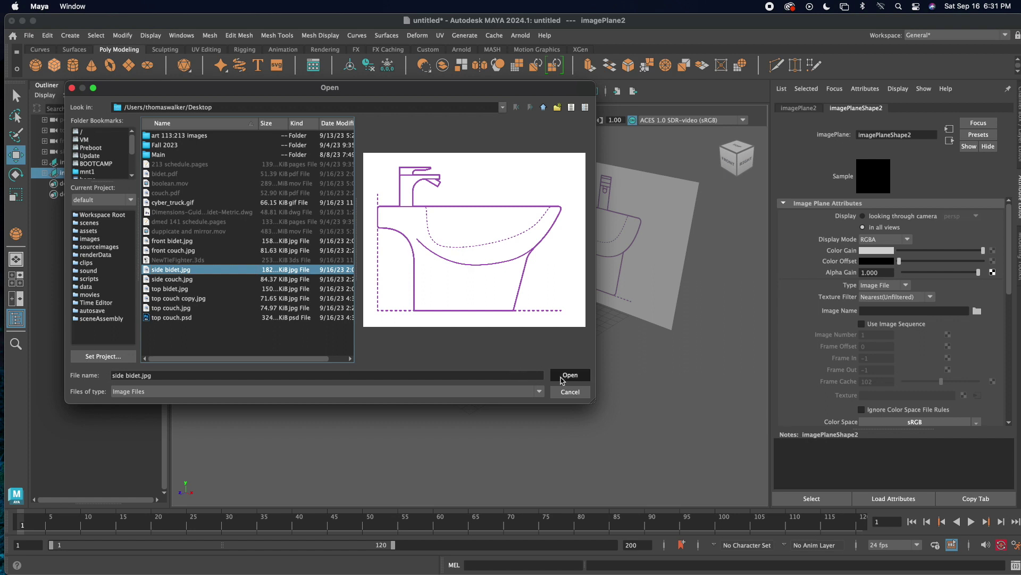
- Reposition the side image plane beside the grid at about X -17.6, Y 3.49, Z -3.3
left_click_drag(377, 268, 410, 230)
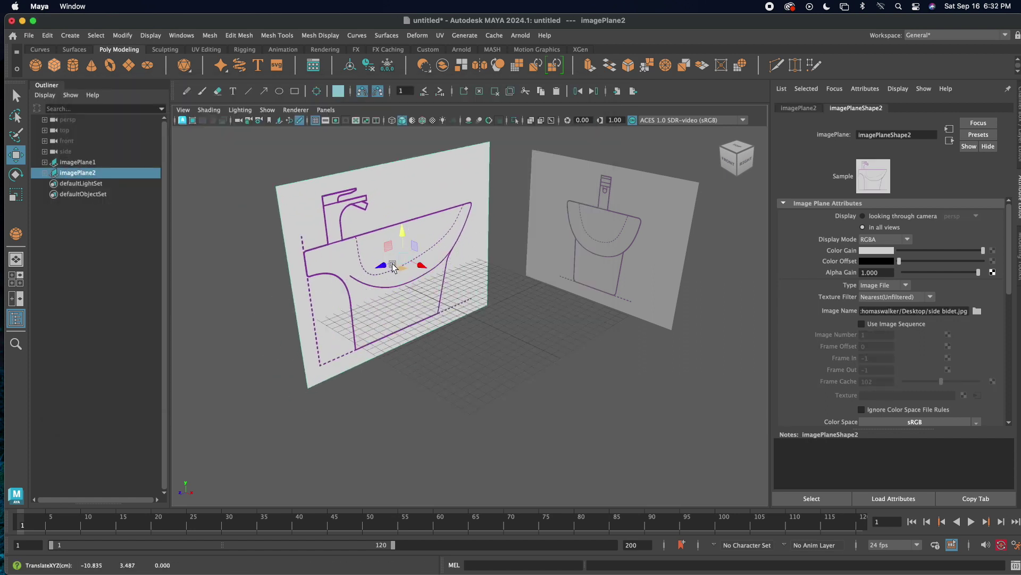
mouse_move(386, 267)
left_mouse_down()
mouse_move(412, 282)
mouse_move(386, 263)
left_mouse_up()
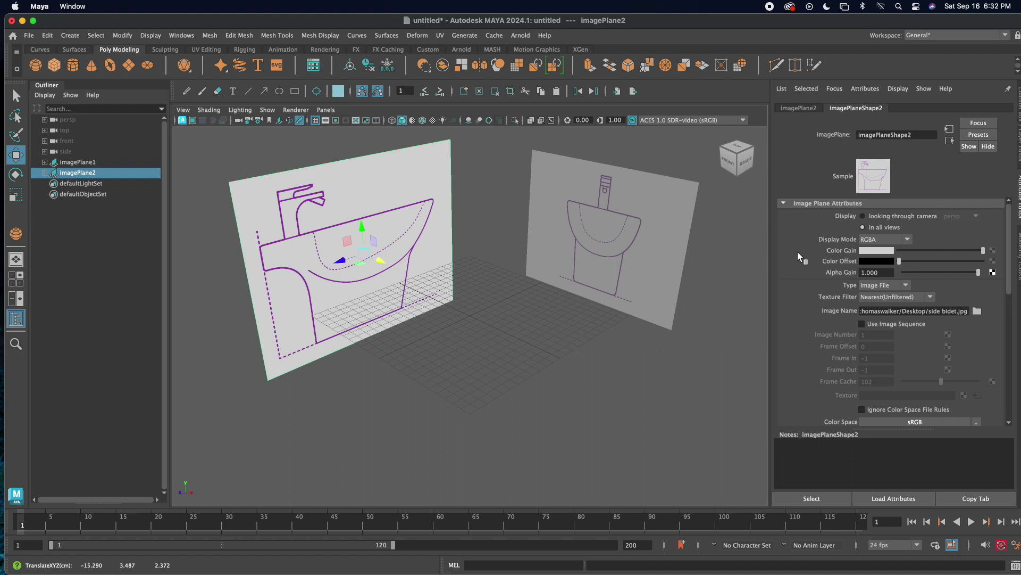
left_click_drag(359, 258, 413, 245)
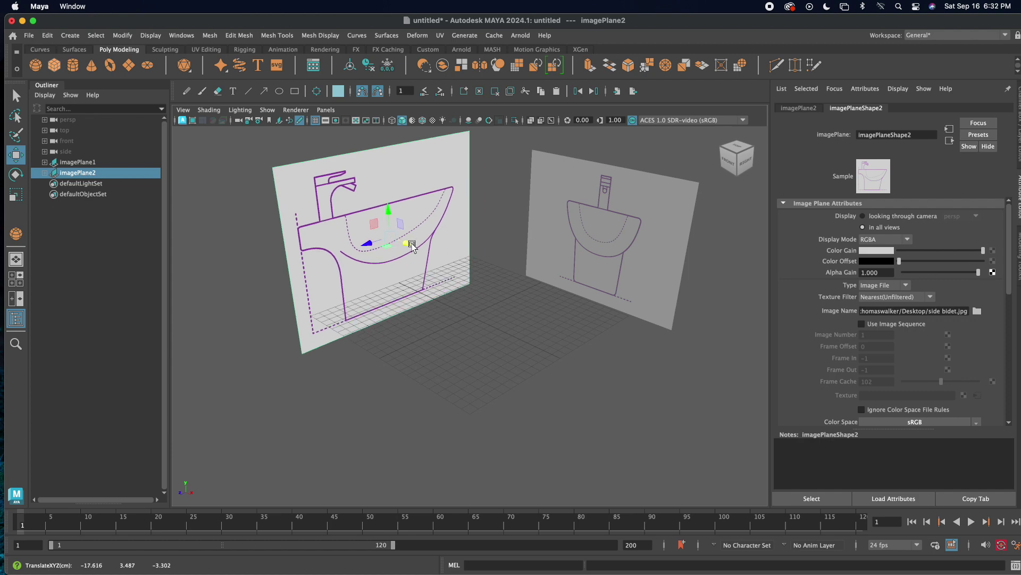